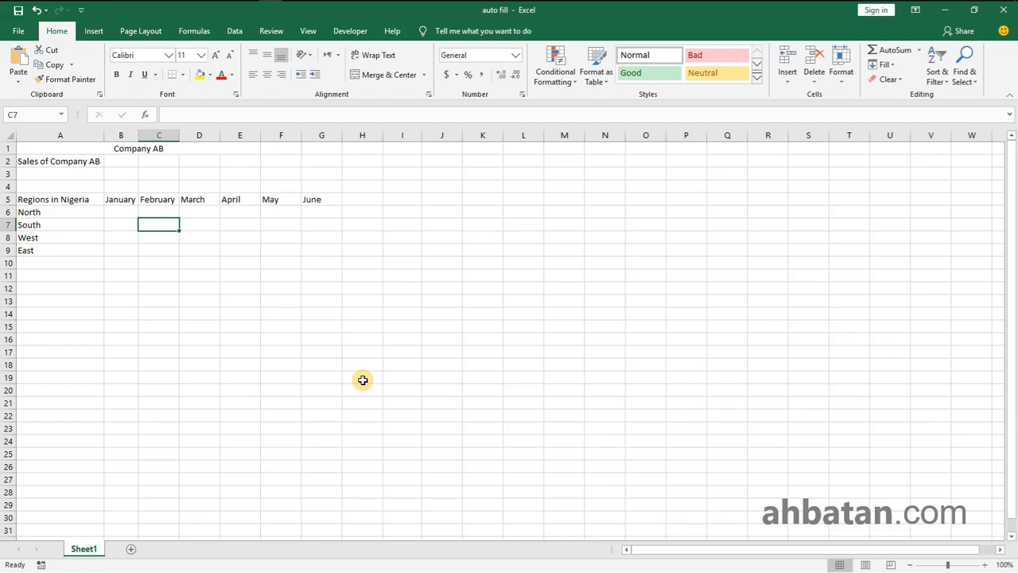
# Clear the month headings January to June from cells B5:G5.
pyautogui.click(127, 198)
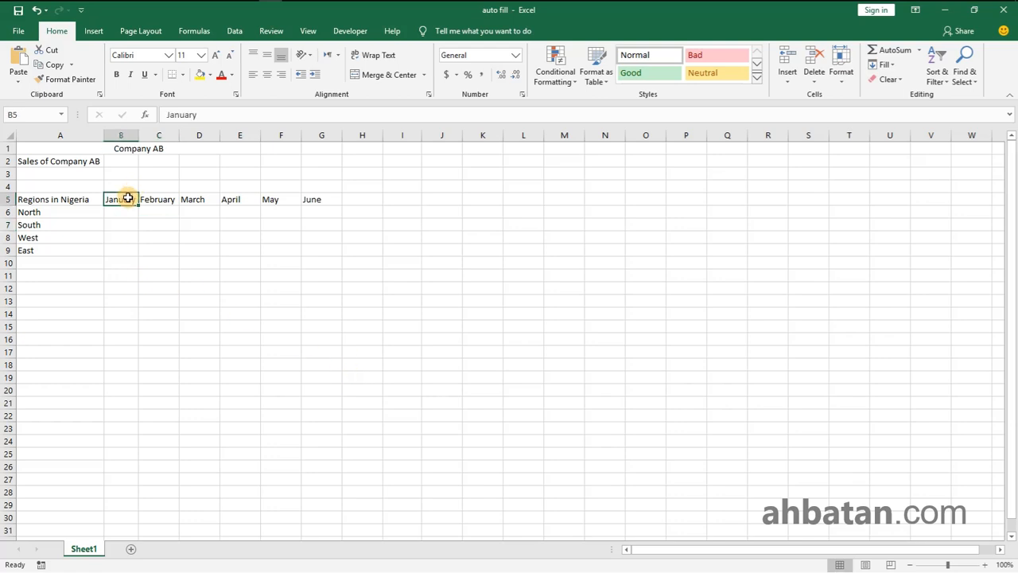
pyautogui.click(315, 199)
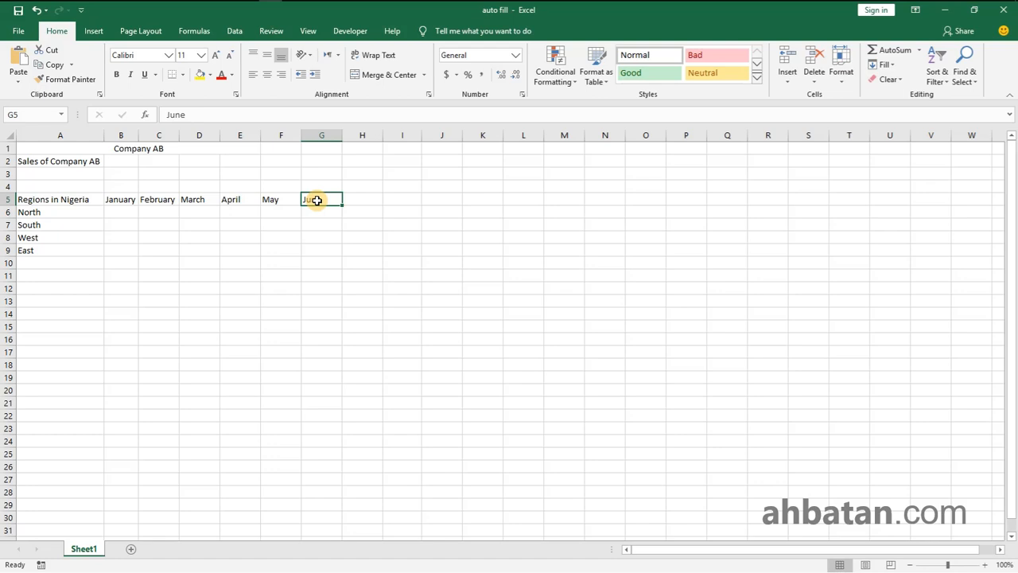
pyautogui.click(118, 198)
pyautogui.moveTo(119, 198); pyautogui.dragTo(315, 201)
pyautogui.press('Delete')
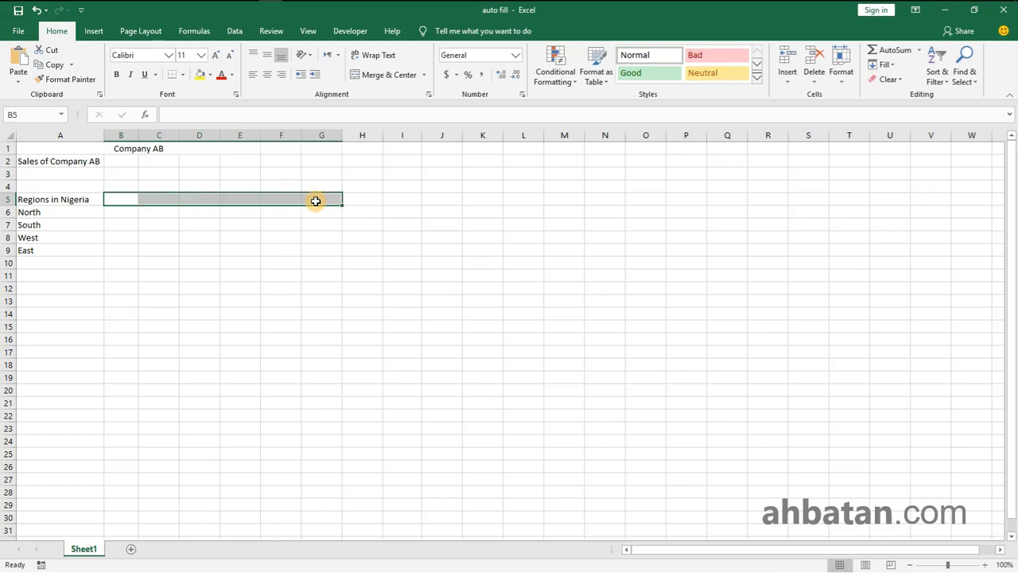
# Enter January in B5 and autofill the month names across row 5 to December in M5.
pyautogui.click(119, 197)
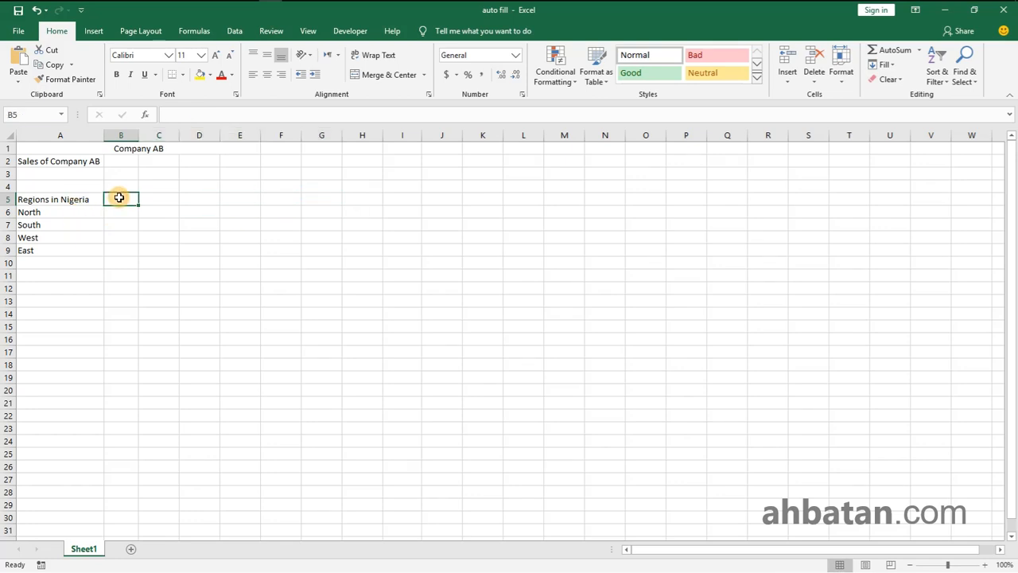
pyautogui.write('Ja')
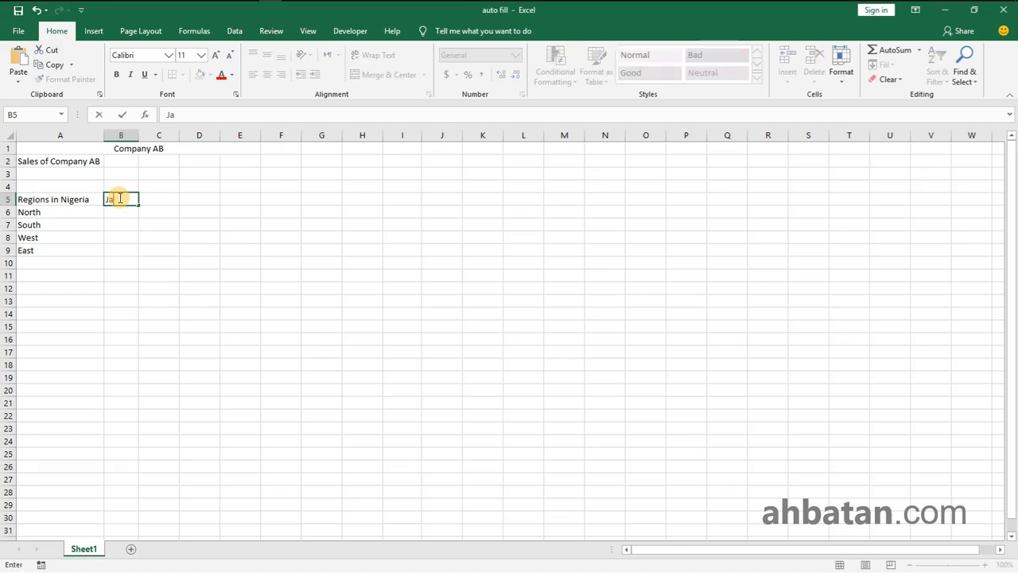
pyautogui.write('nuary')
pyautogui.hotkey('ctrl', 'Return')
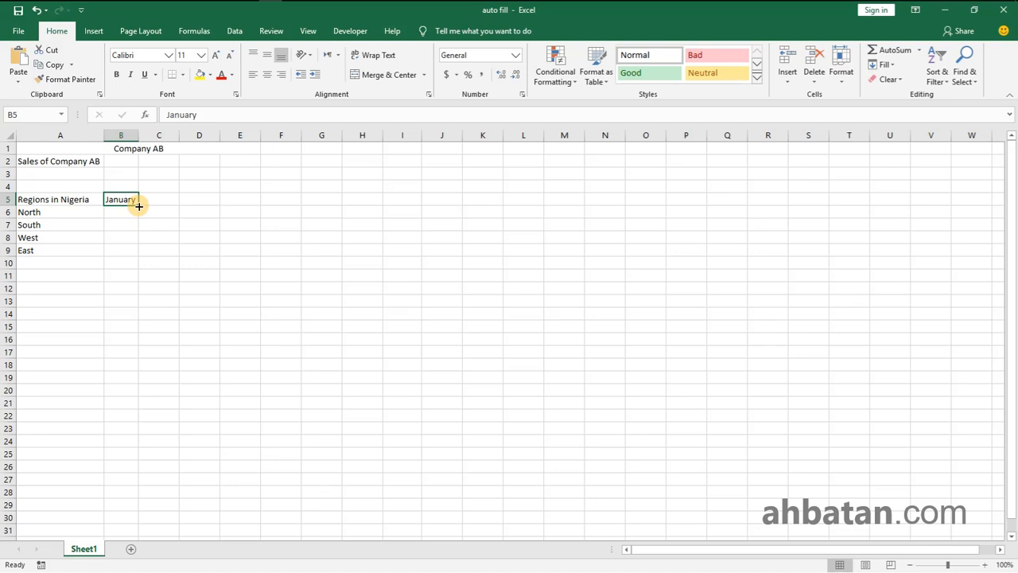
pyautogui.click(138, 206)
pyautogui.moveTo(139, 204); pyautogui.dragTo(567, 204)
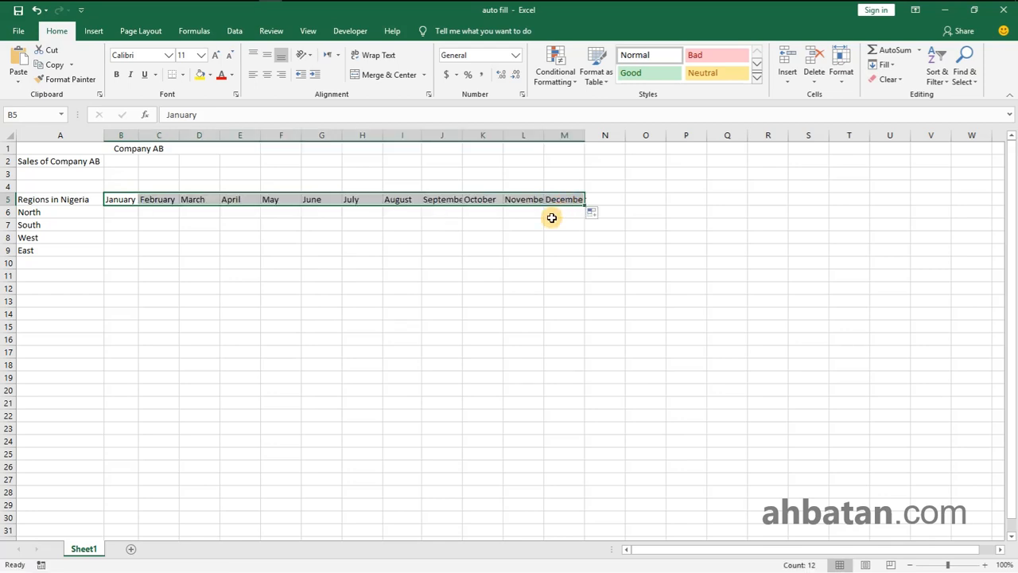
pyautogui.click(280, 225)
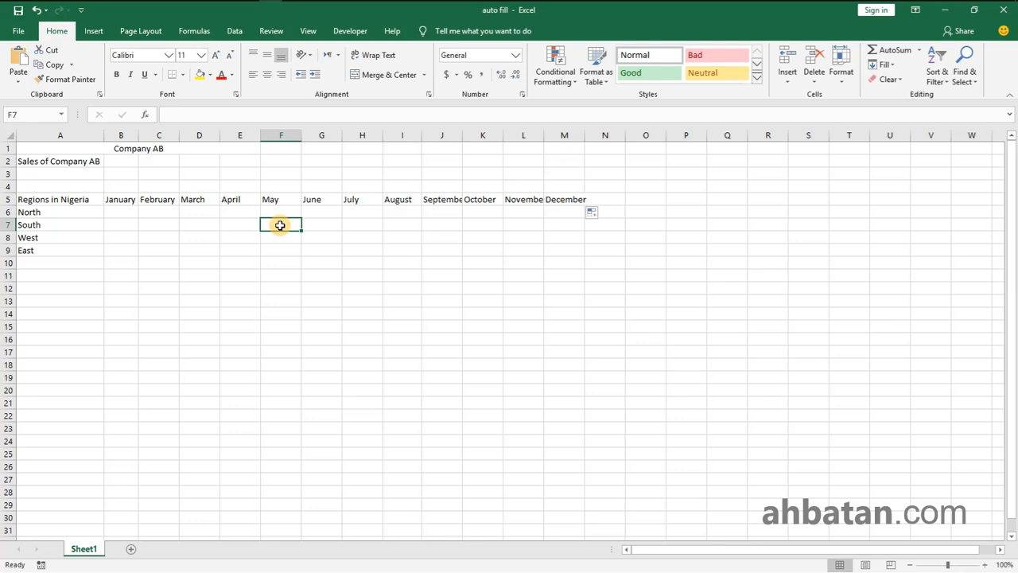
# Add a new worksheet and give all its cells a white fill.
pyautogui.click(130, 549)
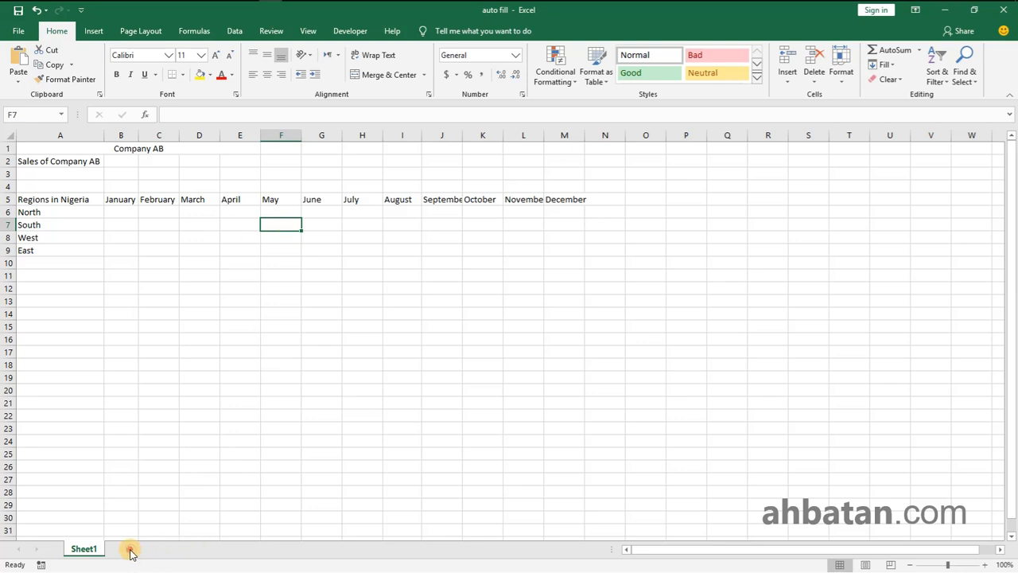
pyautogui.click(10, 136)
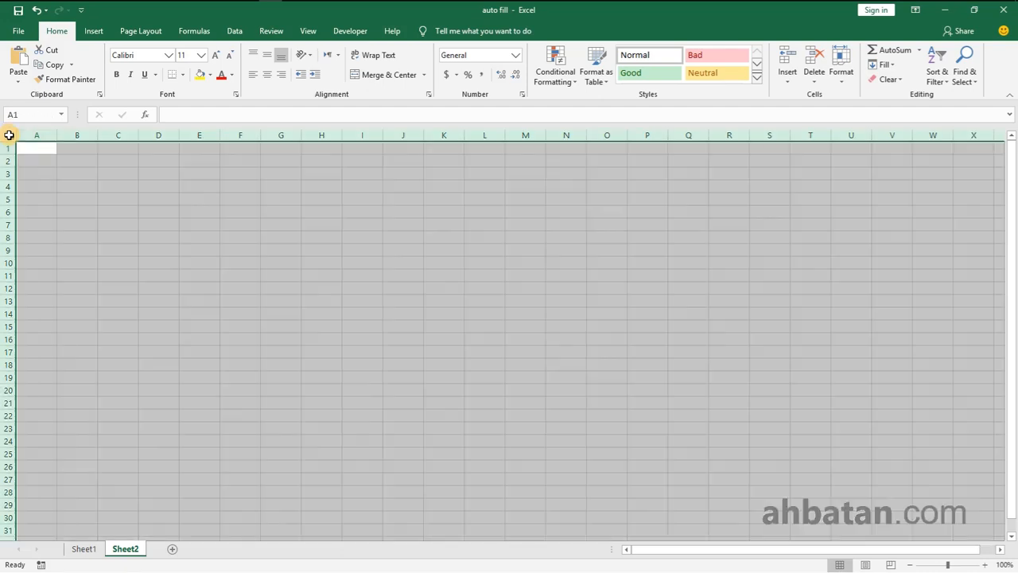
pyautogui.click(209, 80)
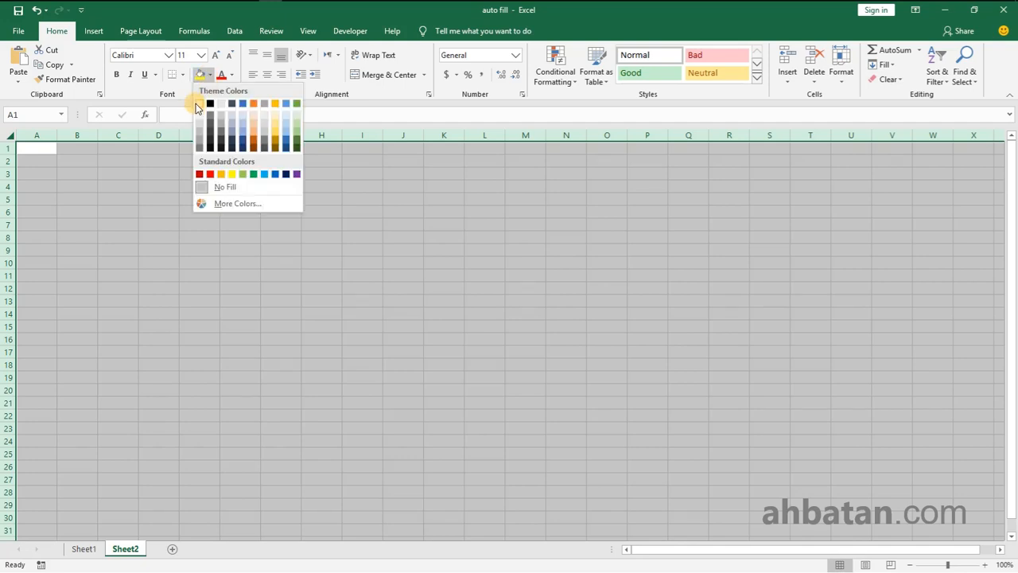
pyautogui.click(198, 106)
pyautogui.click(65, 174)
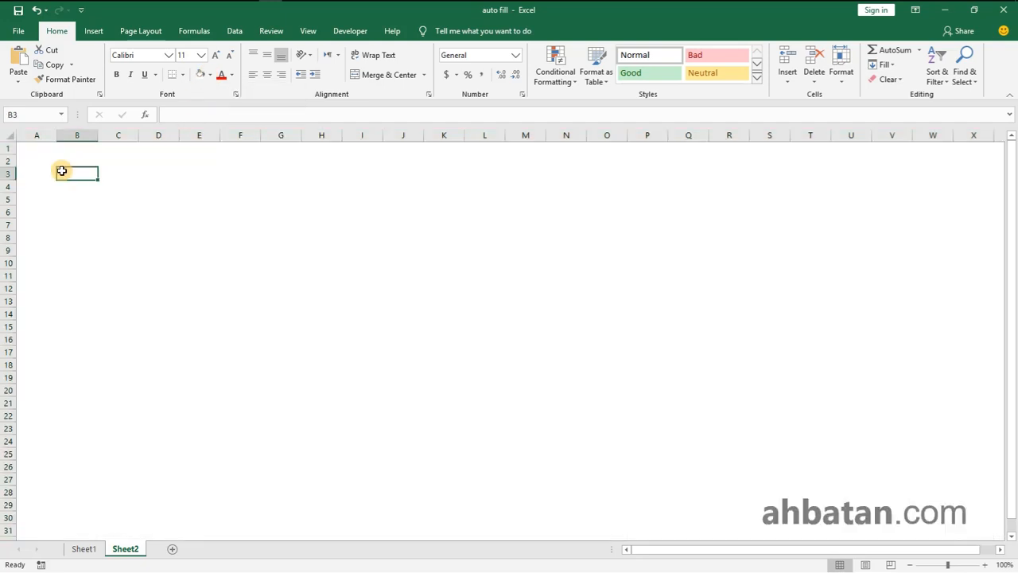
# Enter Jan in A1 and autofill the abbreviated month names down to A25.
pyautogui.click(47, 149)
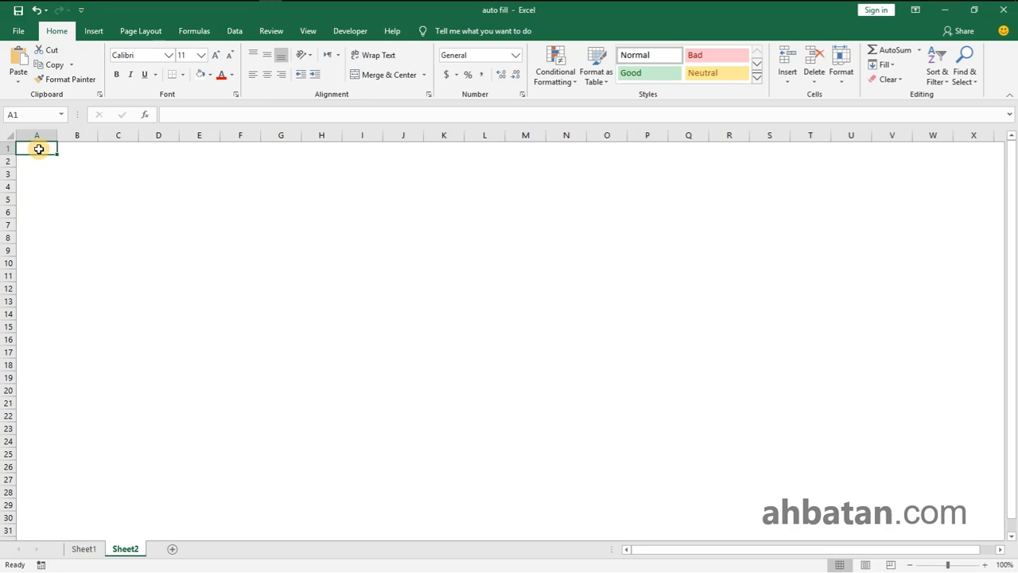
pyautogui.write('Jan')
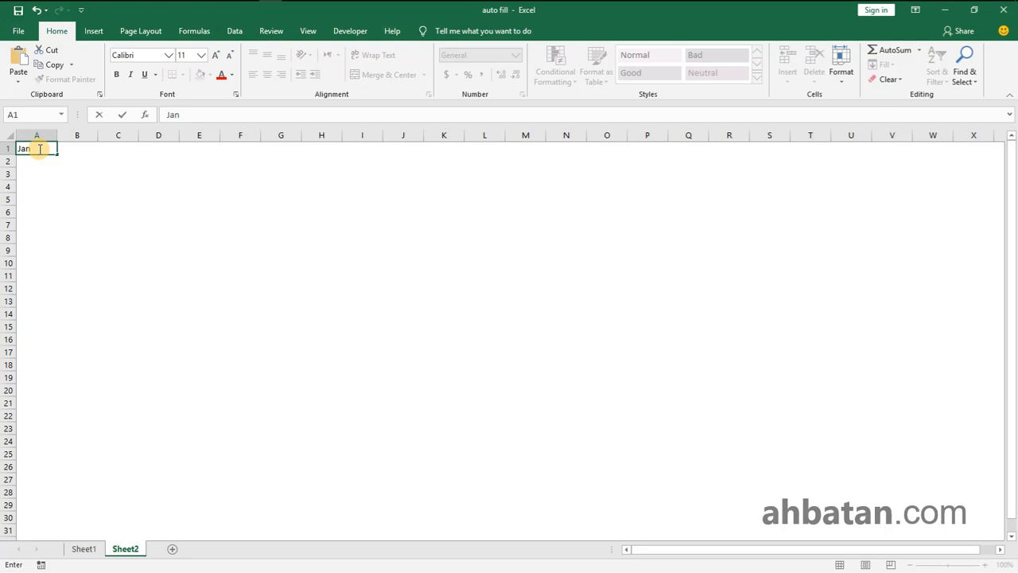
pyautogui.click(39, 149)
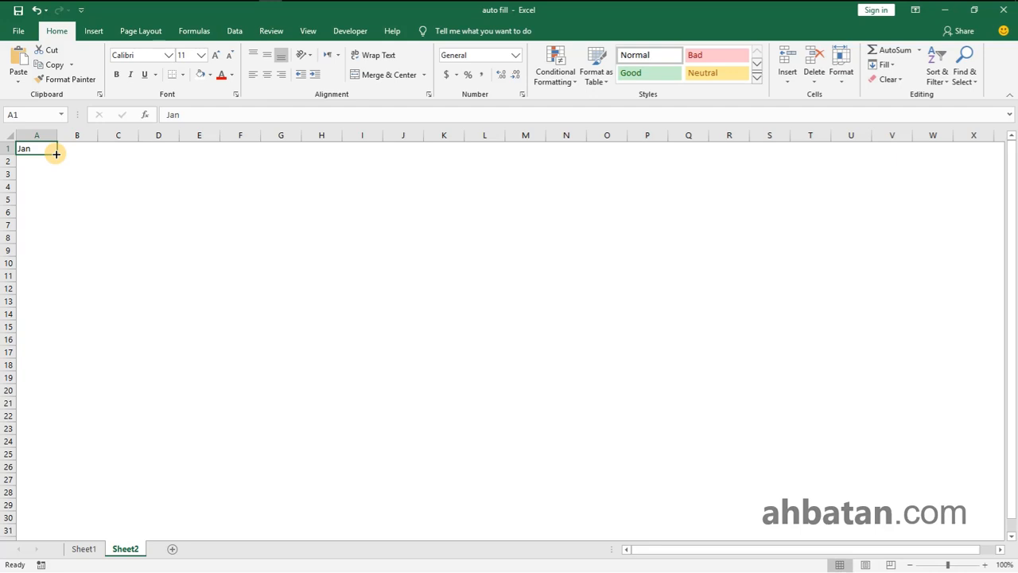
pyautogui.moveTo(56, 154); pyautogui.dragTo(49, 455)
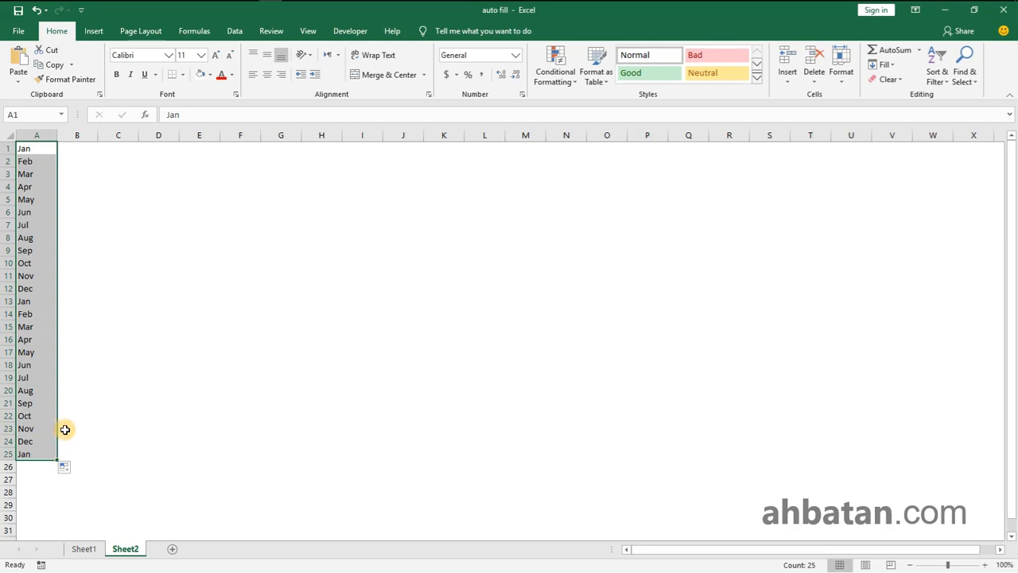
pyautogui.click(38, 442)
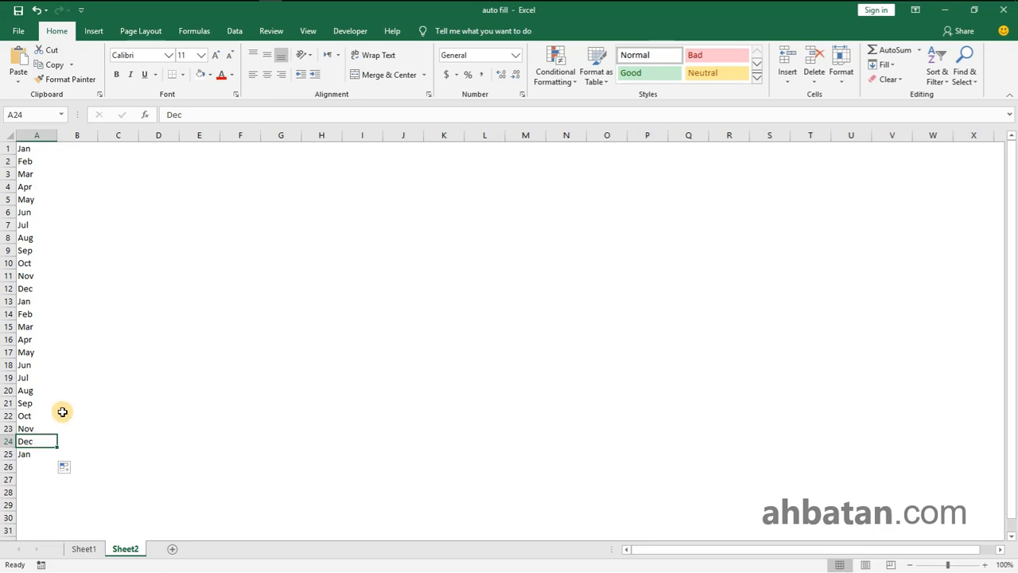
# Enter Sunday in C1, autofill the weekday names down to C24, and fit column C's width to its contents.
pyautogui.click(118, 151)
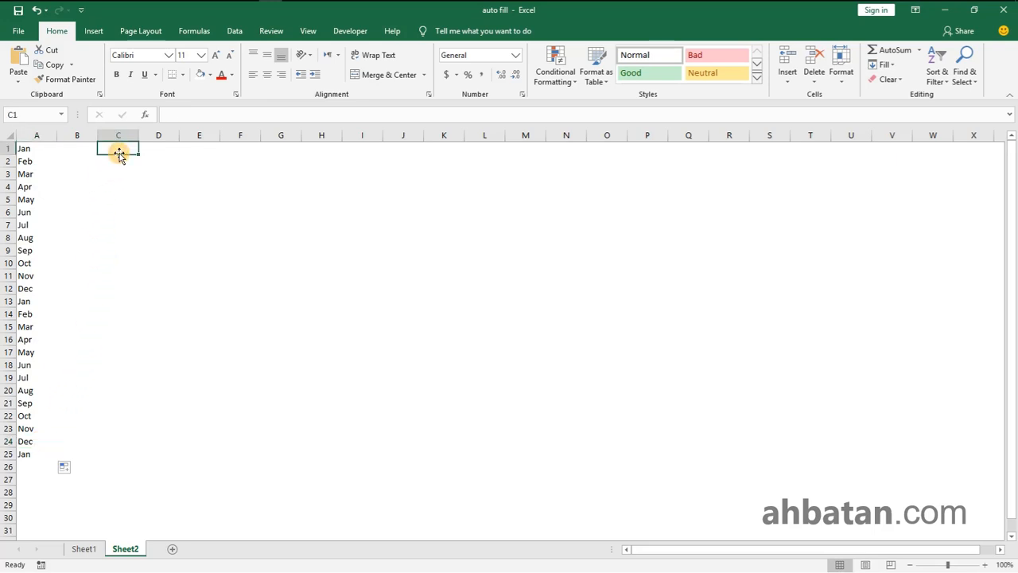
pyautogui.write('S')
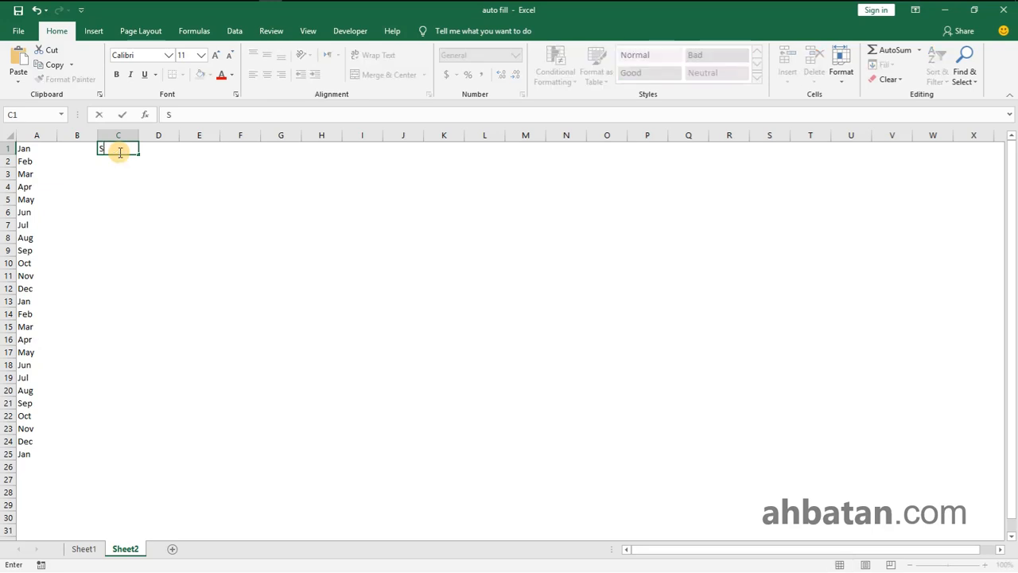
pyautogui.write('unday')
pyautogui.hotkey('ctrl', 'Return')
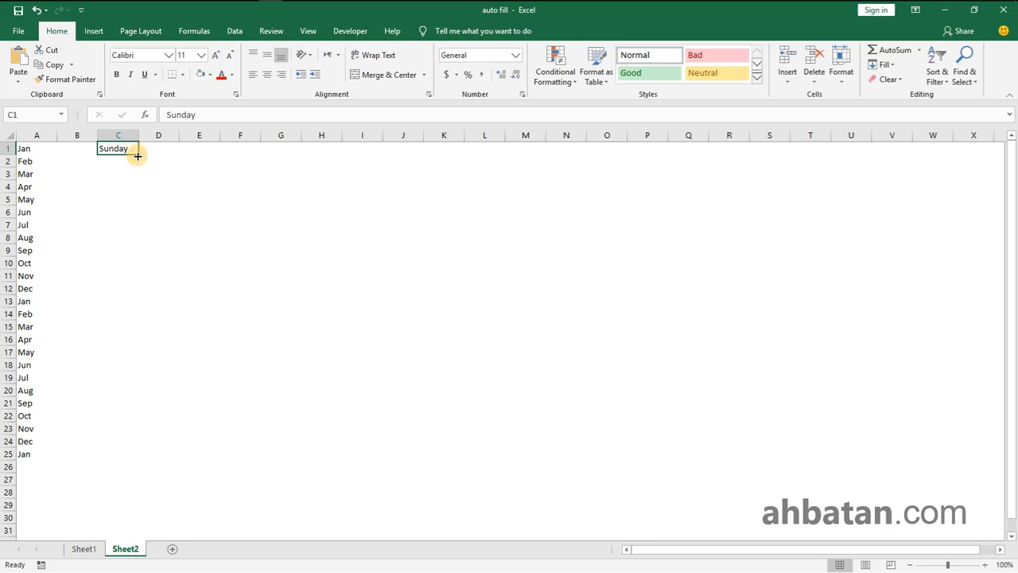
pyautogui.moveTo(139, 154); pyautogui.dragTo(143, 444)
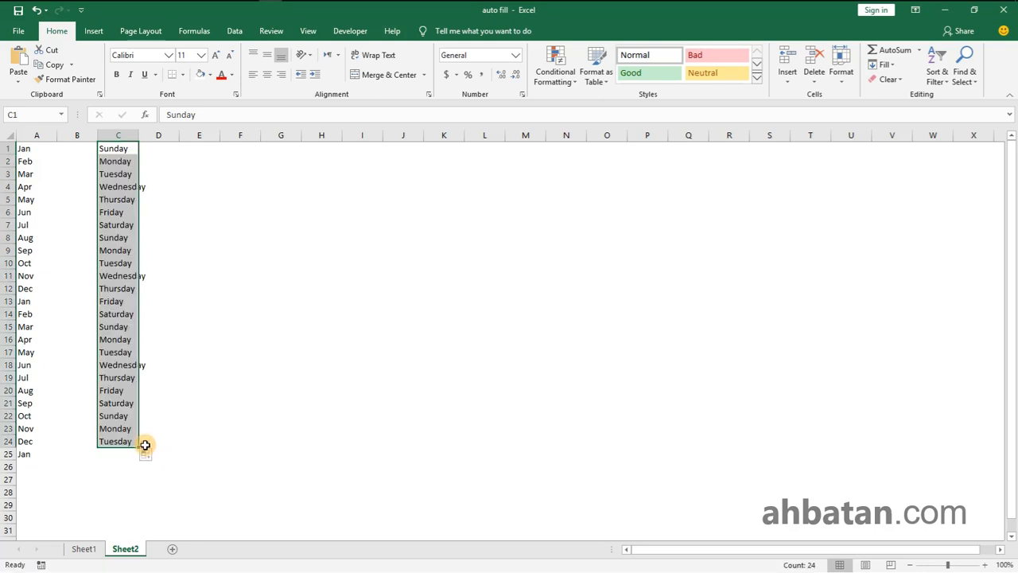
pyautogui.doubleClick(138, 131)
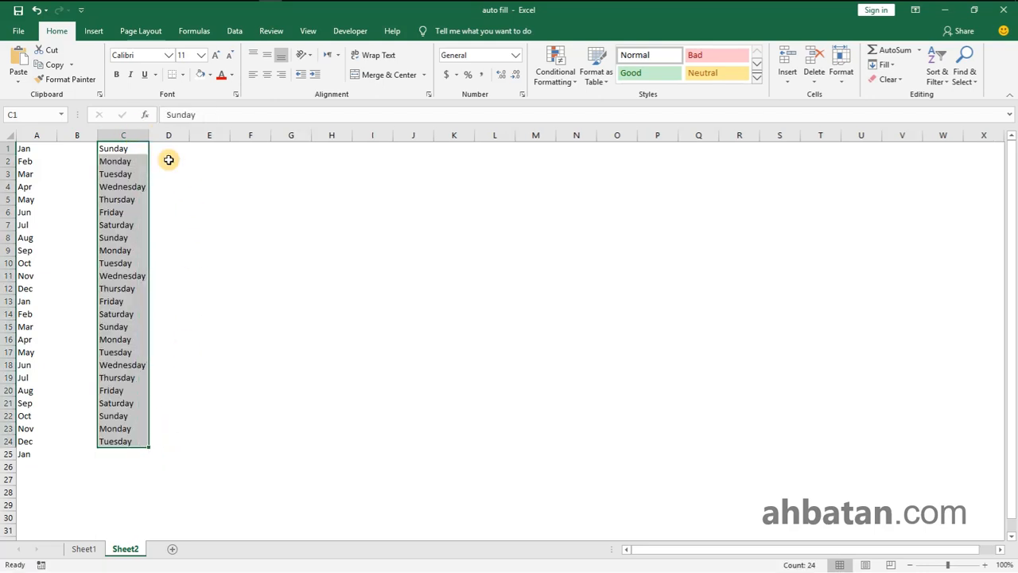
# Enter Mon in E1 and autofill the abbreviated weekday names down to E24.
pyautogui.click(216, 149)
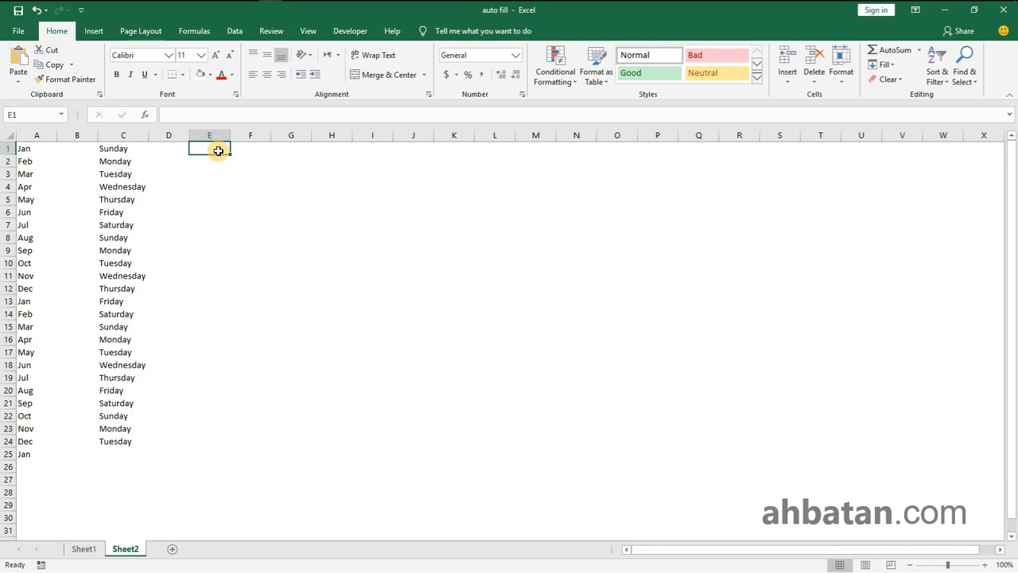
pyautogui.write('Mon')
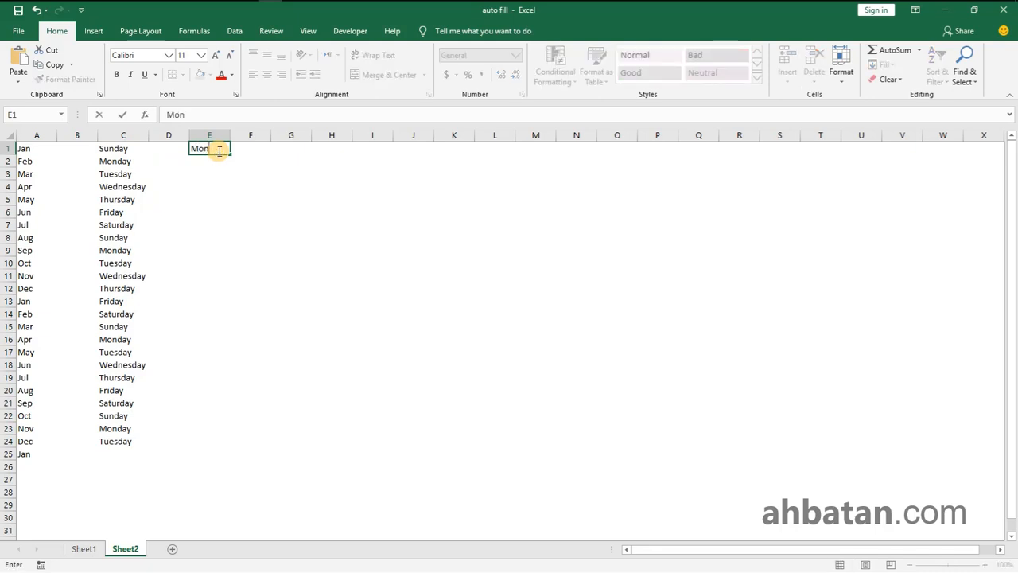
pyautogui.hotkey('ctrl', 'Return')
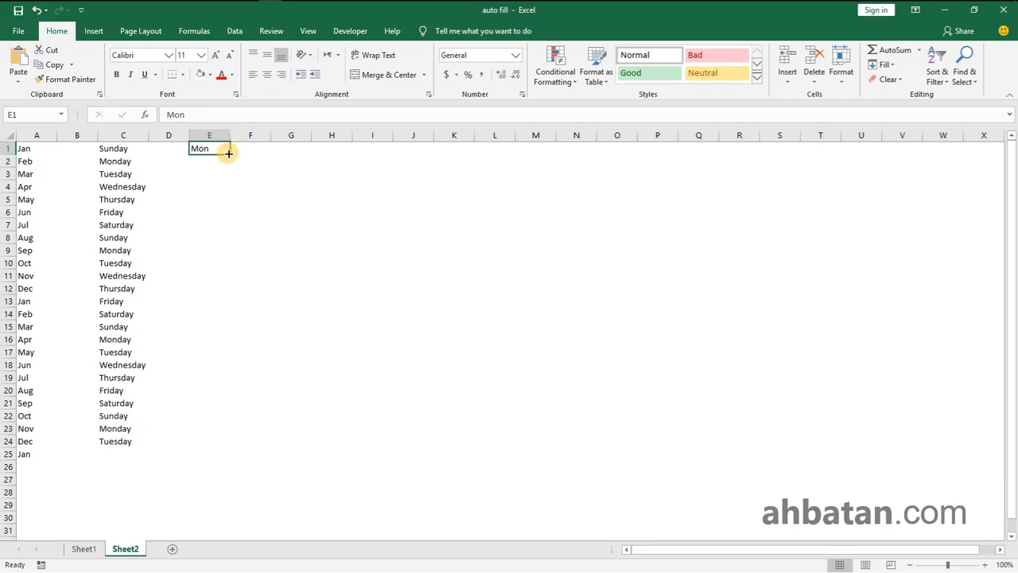
pyautogui.moveTo(231, 154); pyautogui.dragTo(213, 443)
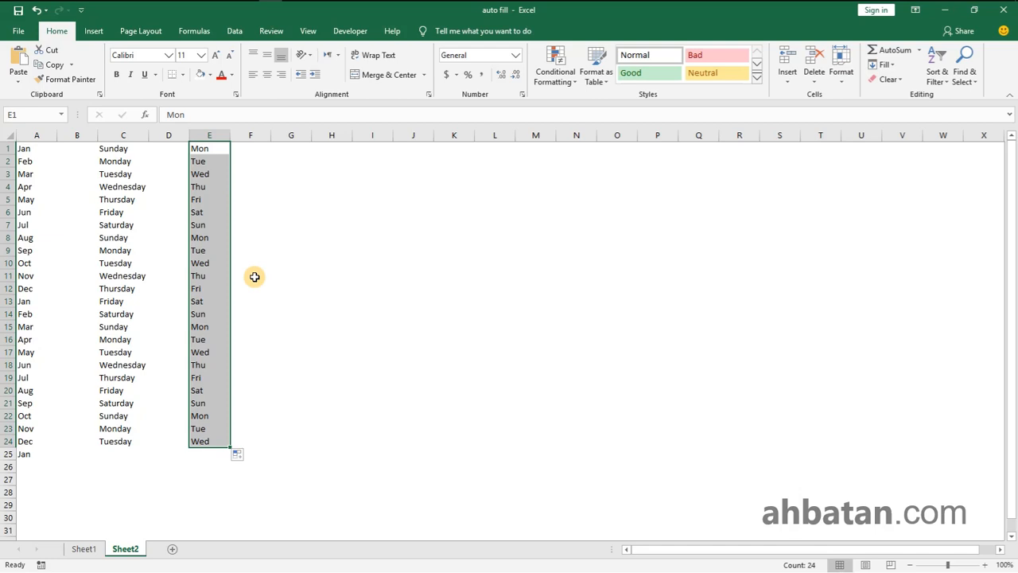
# Enter 1 in H1 and copy the same number down to H24 with the fill handle.
pyautogui.click(330, 151)
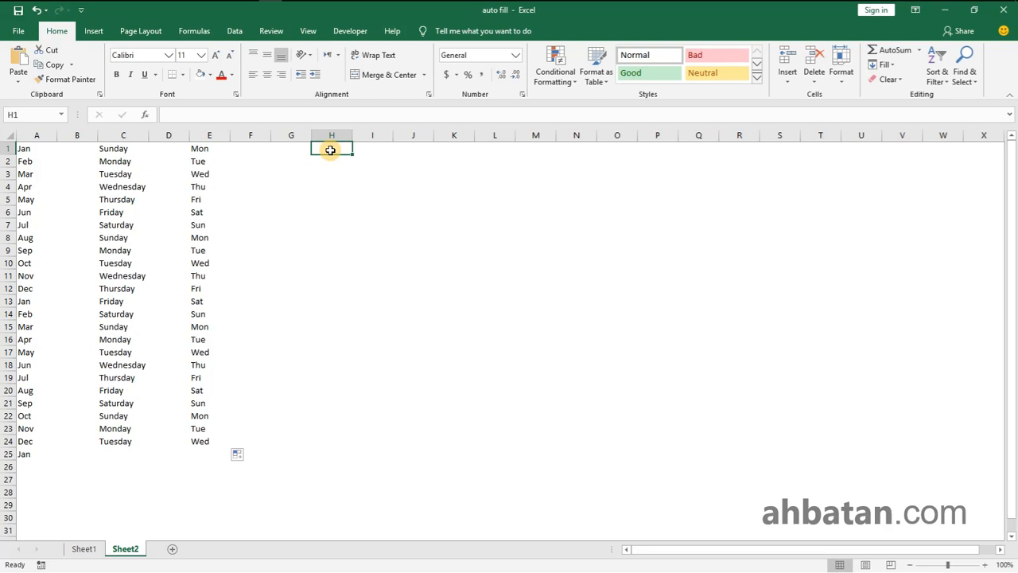
pyautogui.write('1')
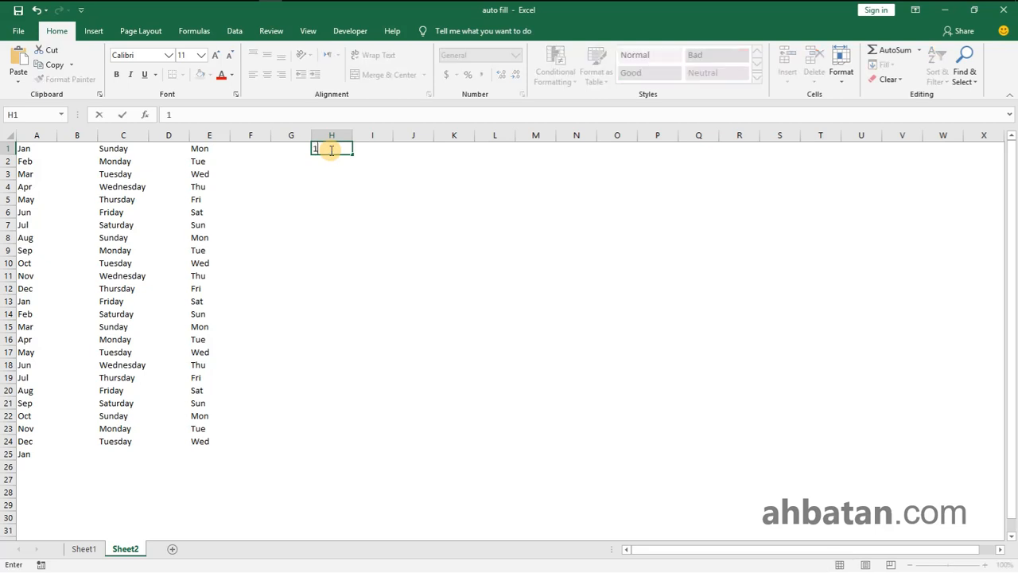
pyautogui.press('Return')
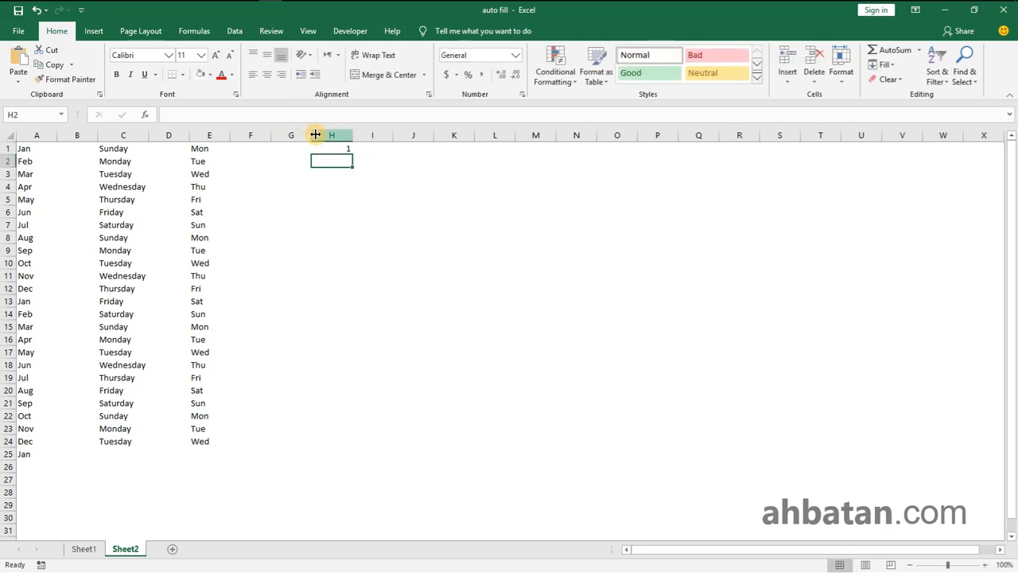
pyautogui.click(341, 145)
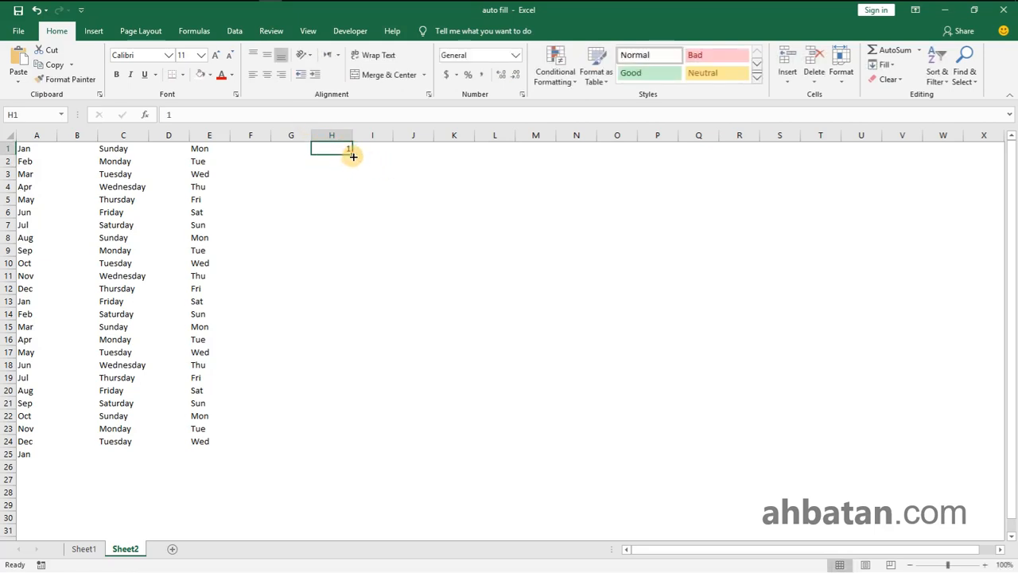
pyautogui.moveTo(351, 152); pyautogui.dragTo(341, 441)
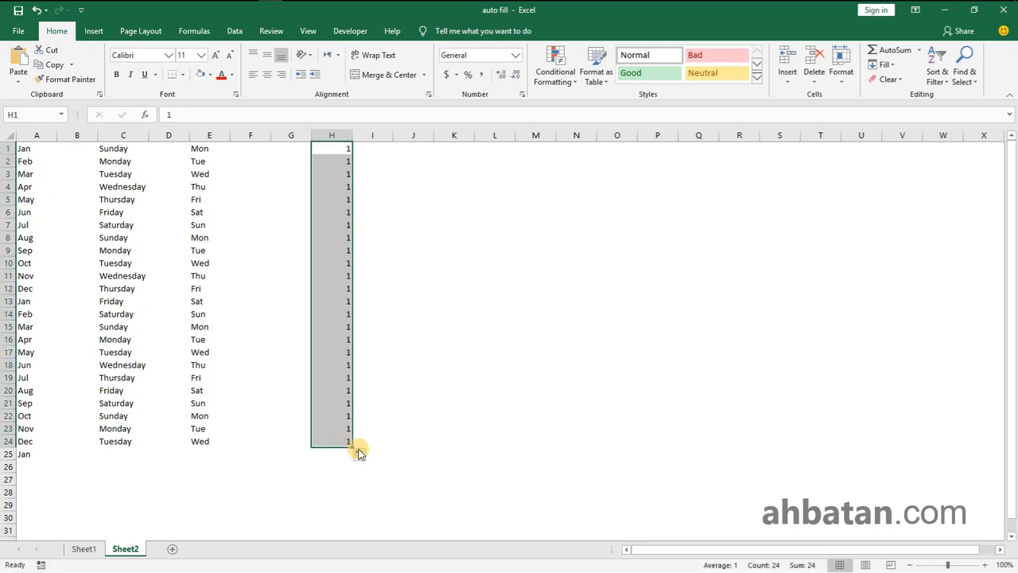
# Enter 1 in J1 and autofill it as an increasing number series from 1 to 24 down to J24.
pyautogui.click(422, 150)
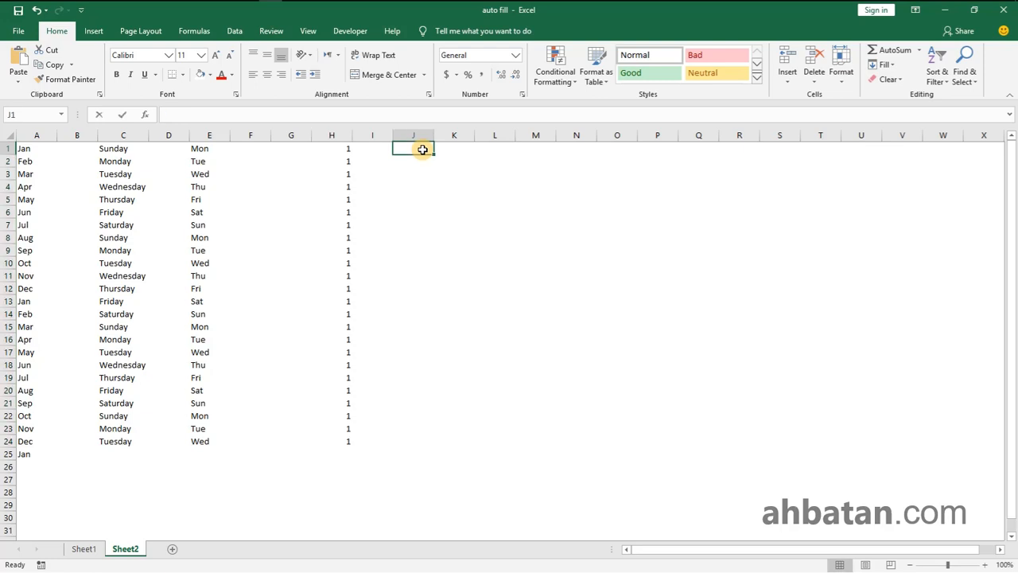
pyautogui.write('1')
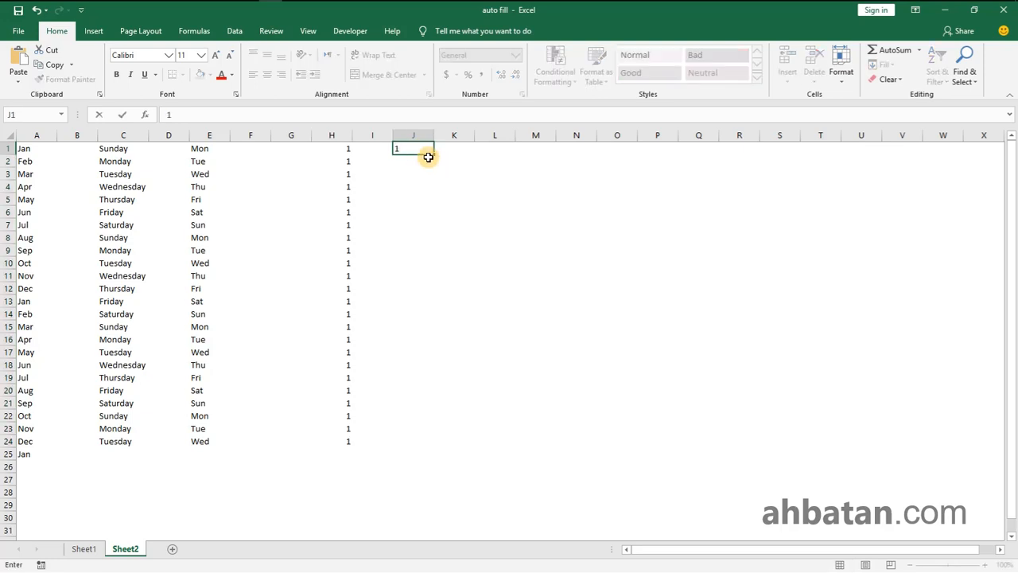
pyautogui.hotkey('ctrl', 'Return')
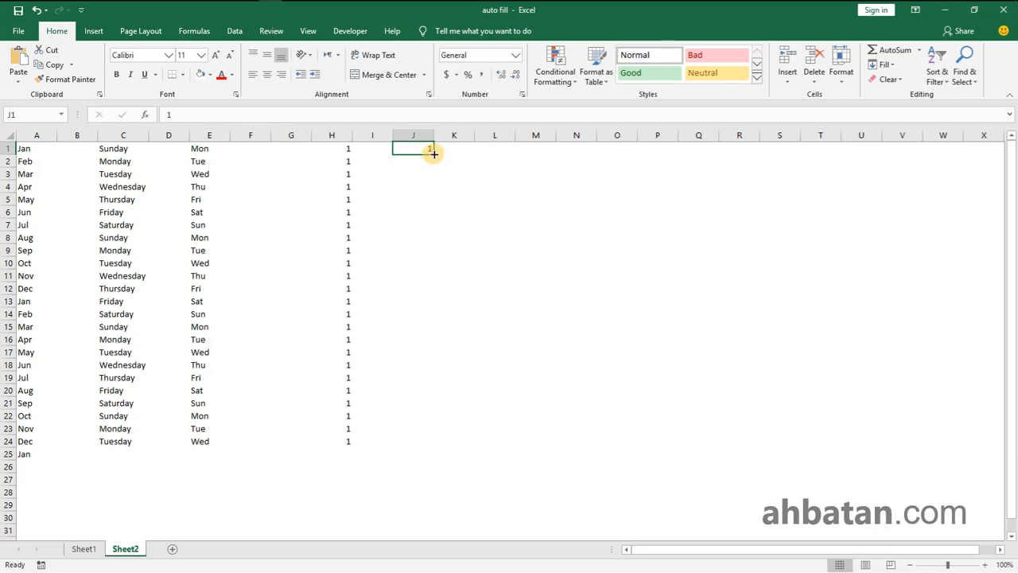
pyautogui.moveTo(434, 152); pyautogui.dragTo(434, 447)
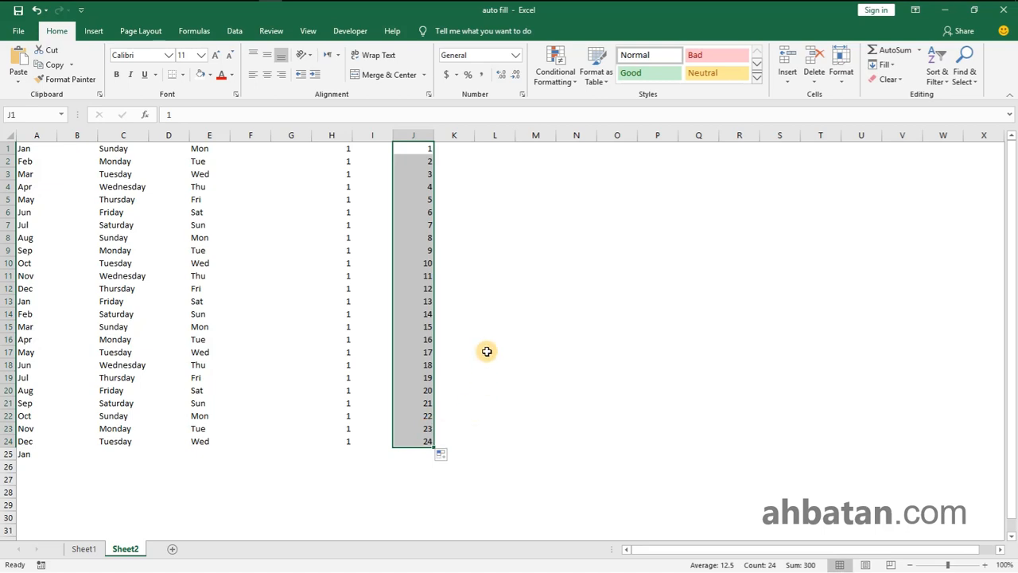
# Enter 10 in L1 and 20 in L2, and autofill the series in steps of 10 down to L24.
pyautogui.click(498, 154)
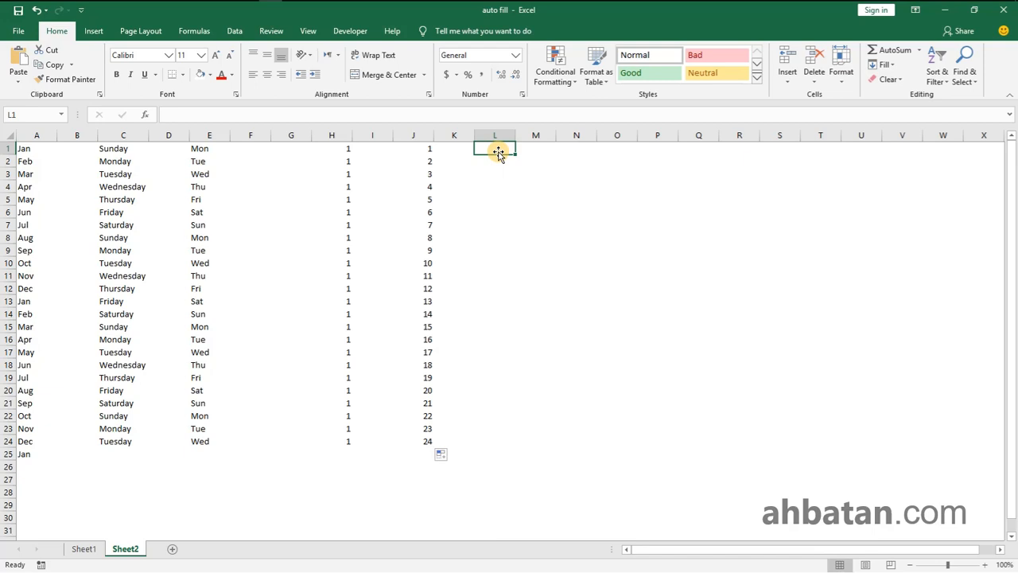
pyautogui.write('10')
pyautogui.press('Return')
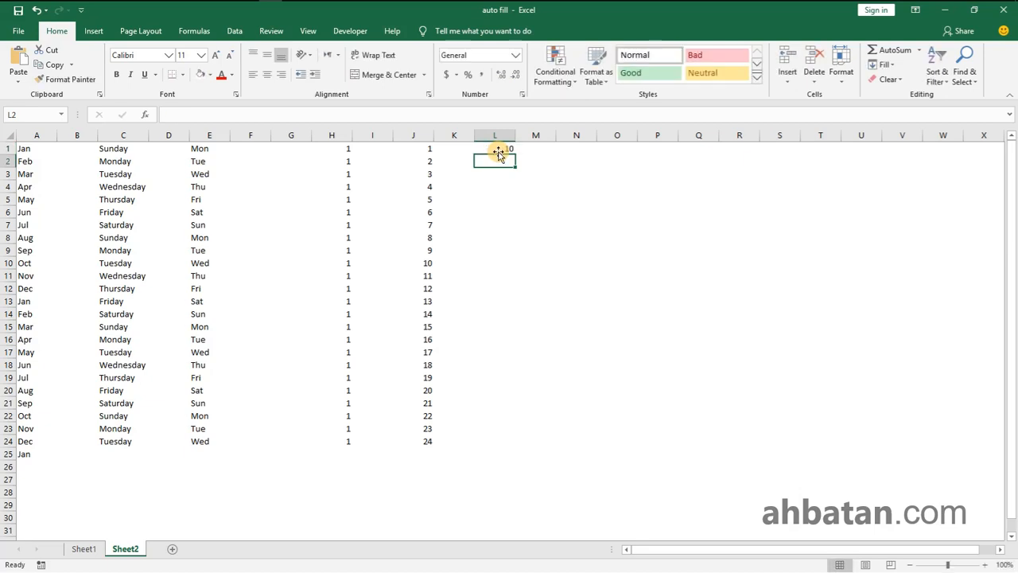
pyautogui.write('20')
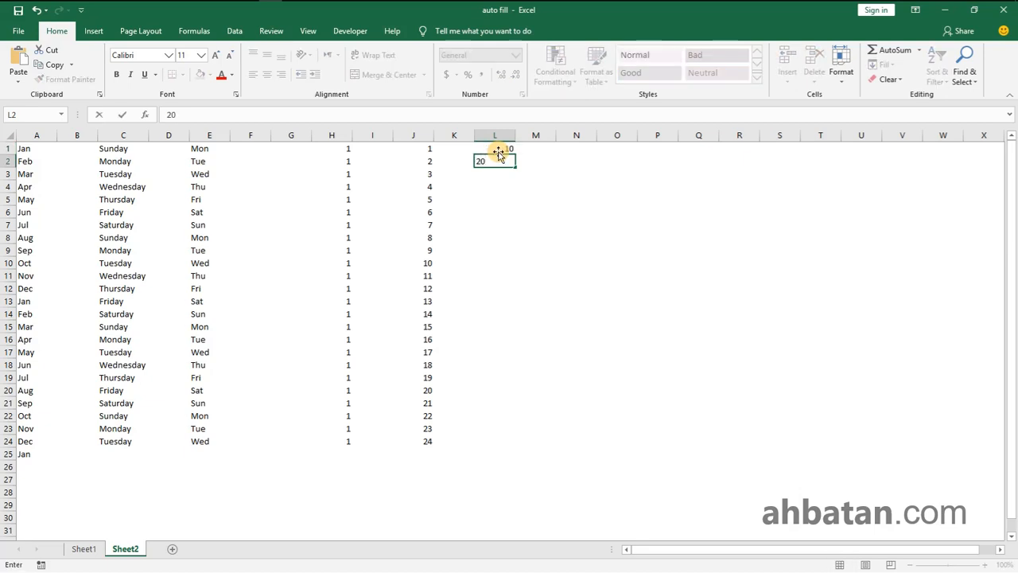
pyautogui.click(495, 148)
pyautogui.moveTo(496, 149); pyautogui.dragTo(501, 164)
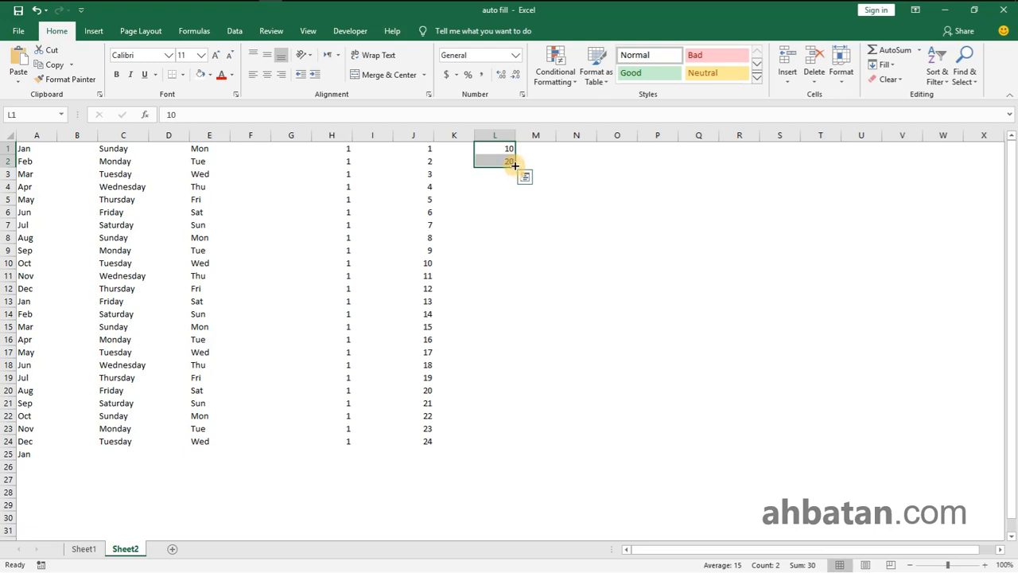
pyautogui.moveTo(515, 166); pyautogui.dragTo(536, 443)
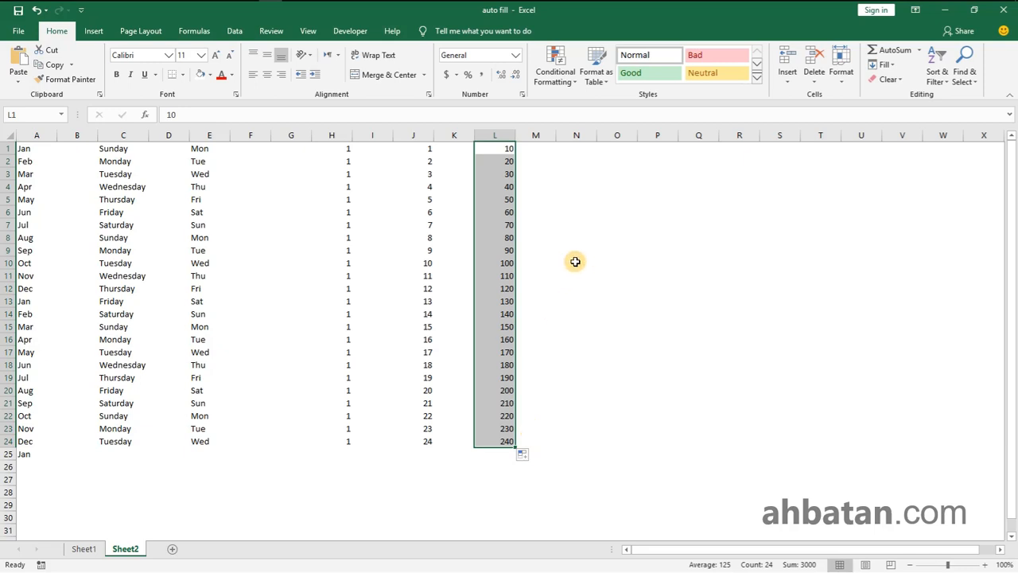
pyautogui.click(586, 150)
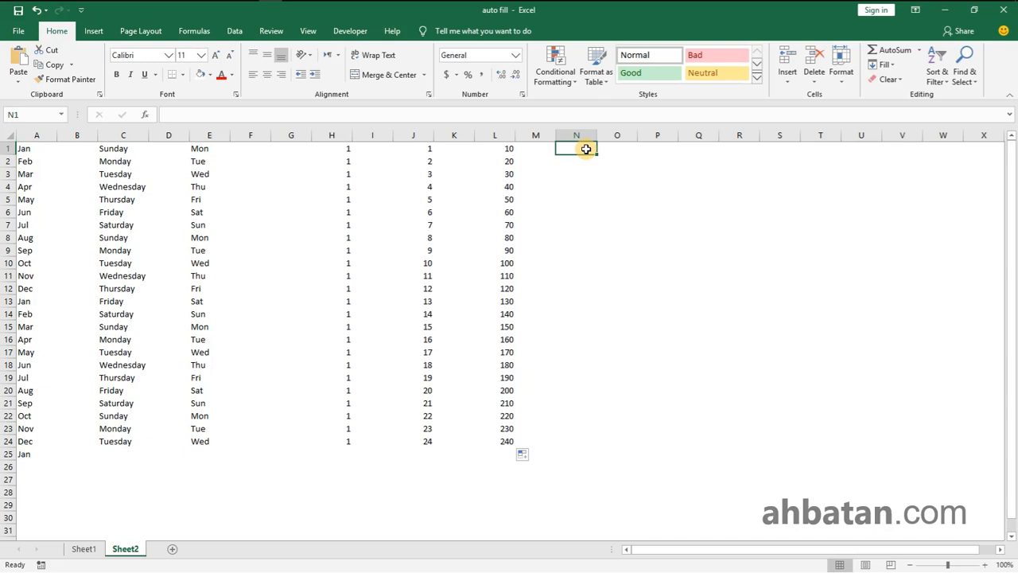
pyautogui.click(625, 150)
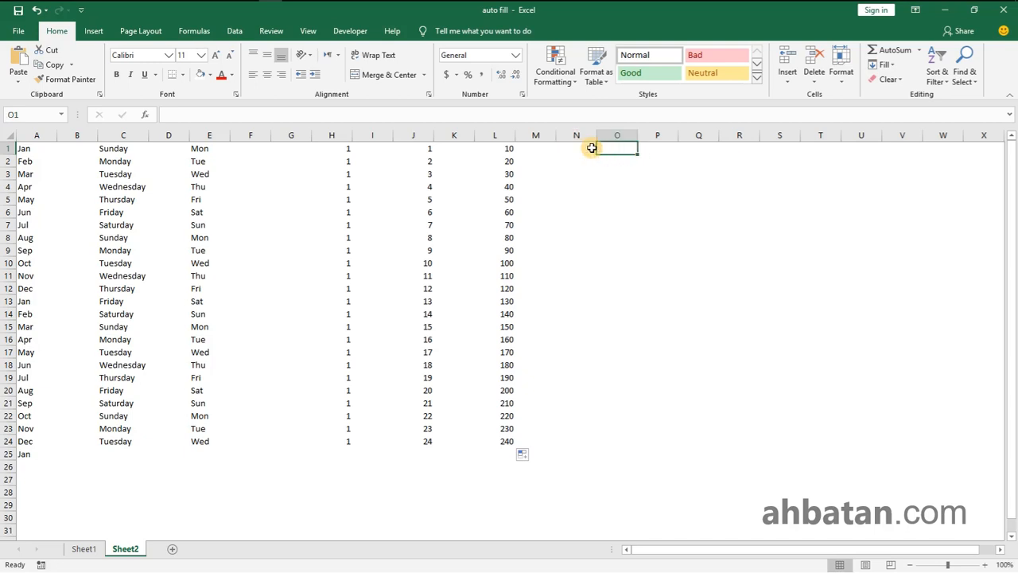
pyautogui.click(584, 148)
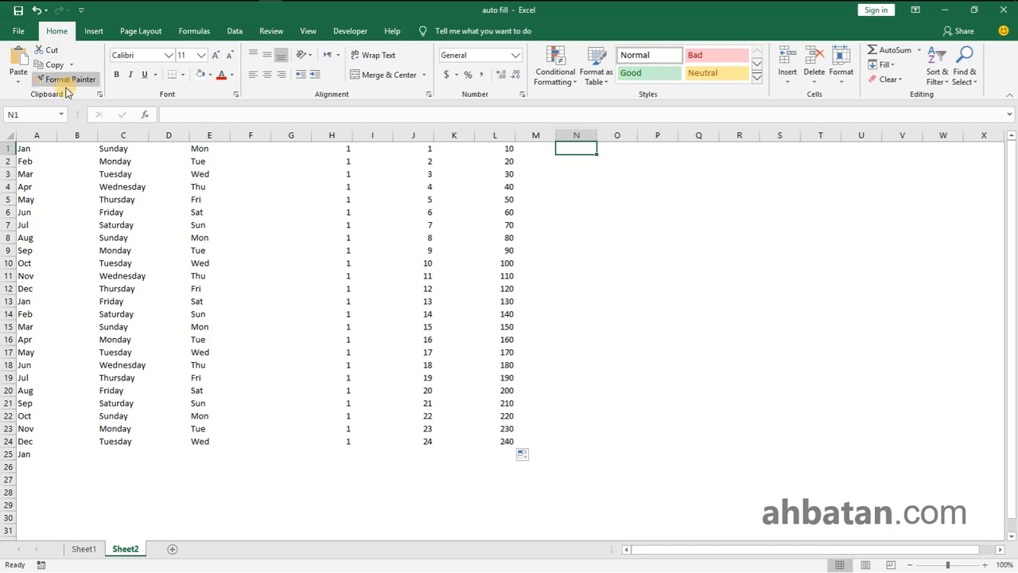
# Open the Custom Lists editor from the General section of Excel's advanced options.
pyautogui.click(17, 36)
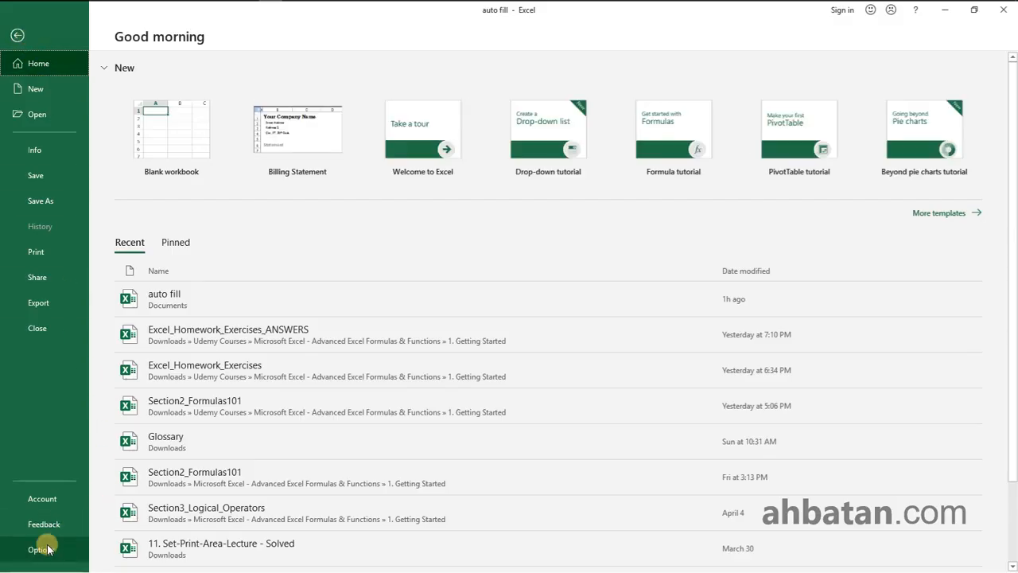
pyautogui.click(46, 547)
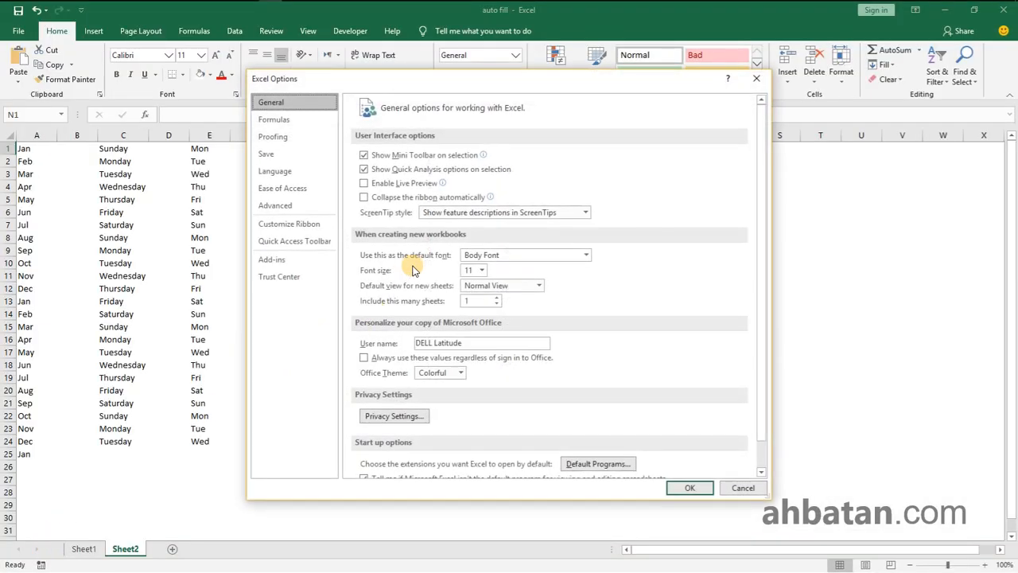
pyautogui.click(314, 212)
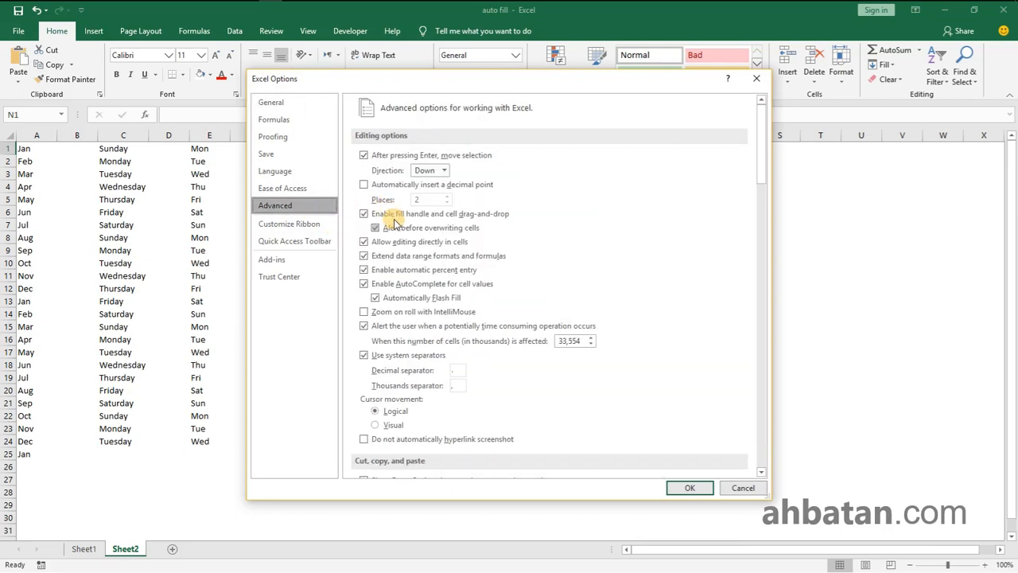
pyautogui.scroll(-4, 390, 239)
pyautogui.scroll(-20, 398, 266)
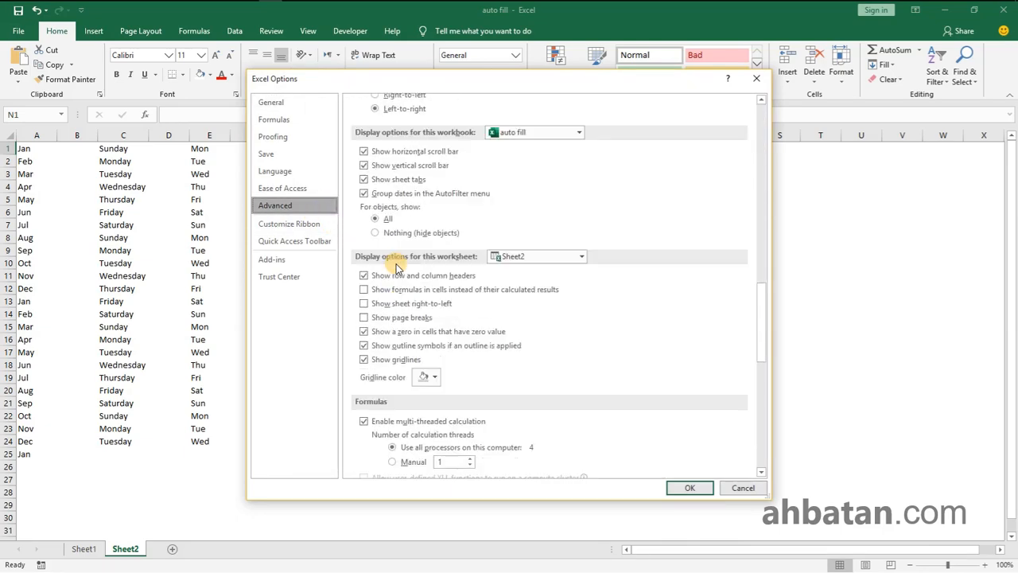
pyautogui.scroll(-6, 398, 266)
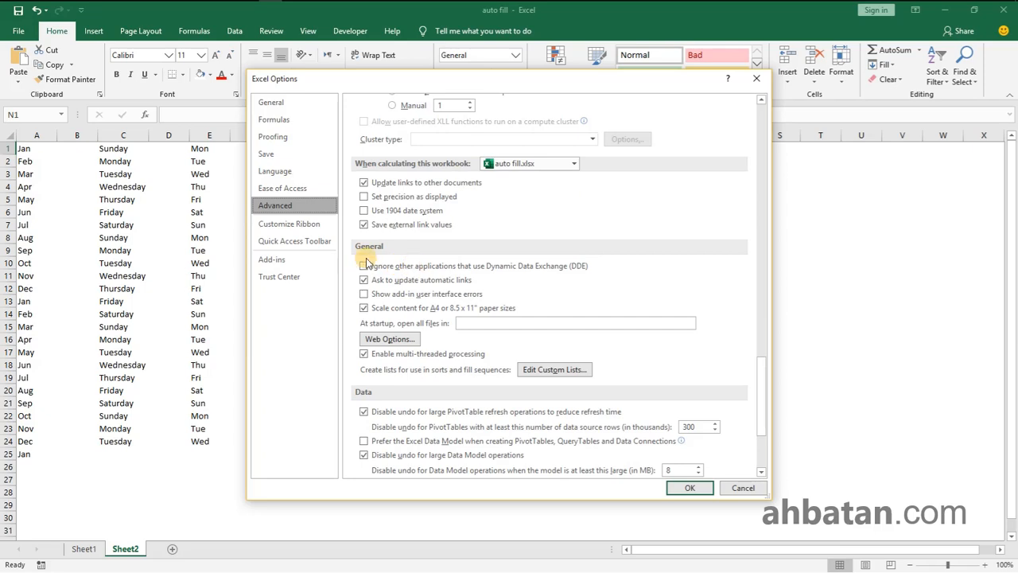
pyautogui.click(552, 371)
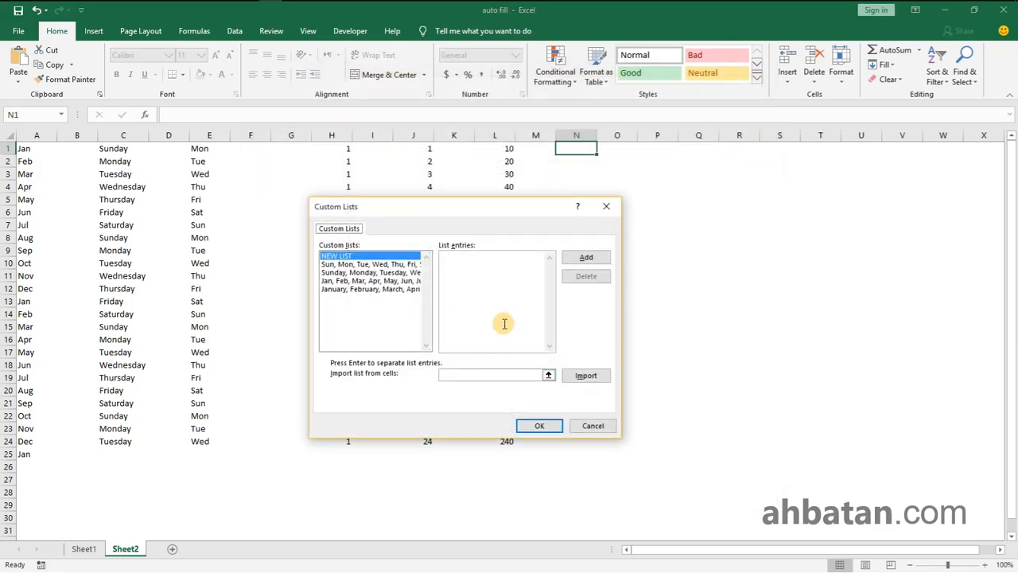
# Add a new custom list with the entries Abuja, Lagos, Oyo, Ogun, Kaduna and Adamawa, and accept the options.
pyautogui.click(466, 270)
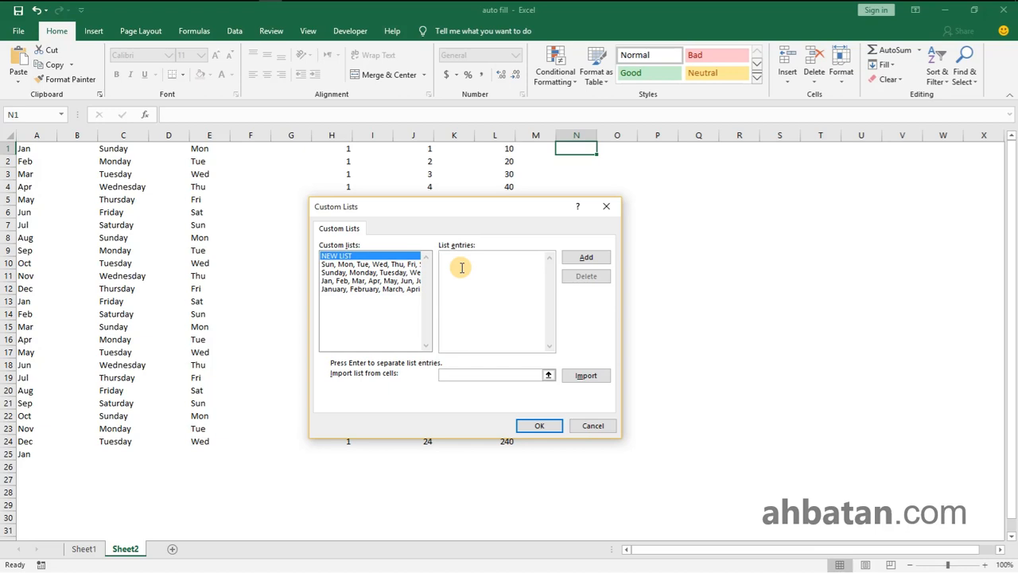
pyautogui.write('Abuja Lagos oyo')
pyautogui.press('BackSpace')
pyautogui.press('BackSpace')
pyautogui.press('BackSpace')
pyautogui.write('Oyo ')
pyautogui.write('Ogun ')
pyautogui.write('Kaduna ')
pyautogui.write('A')
pyautogui.write('da')
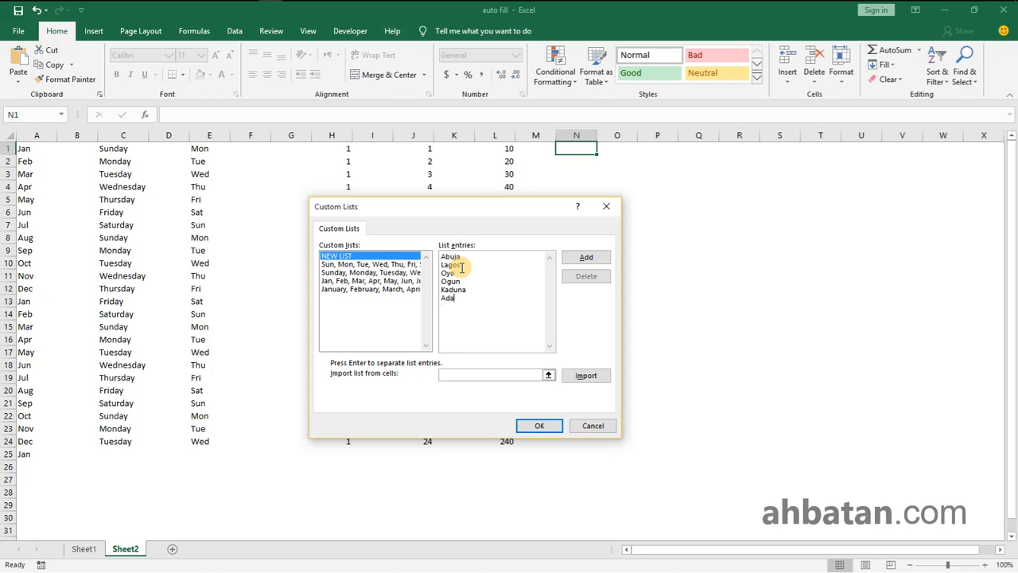
pyautogui.write('mawa')
pyautogui.click(596, 257)
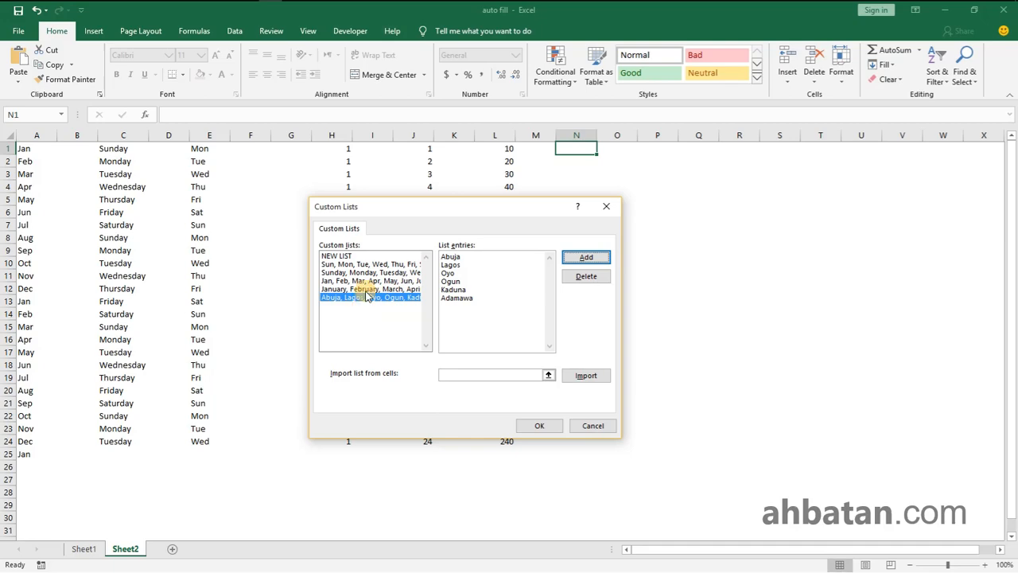
pyautogui.click(528, 422)
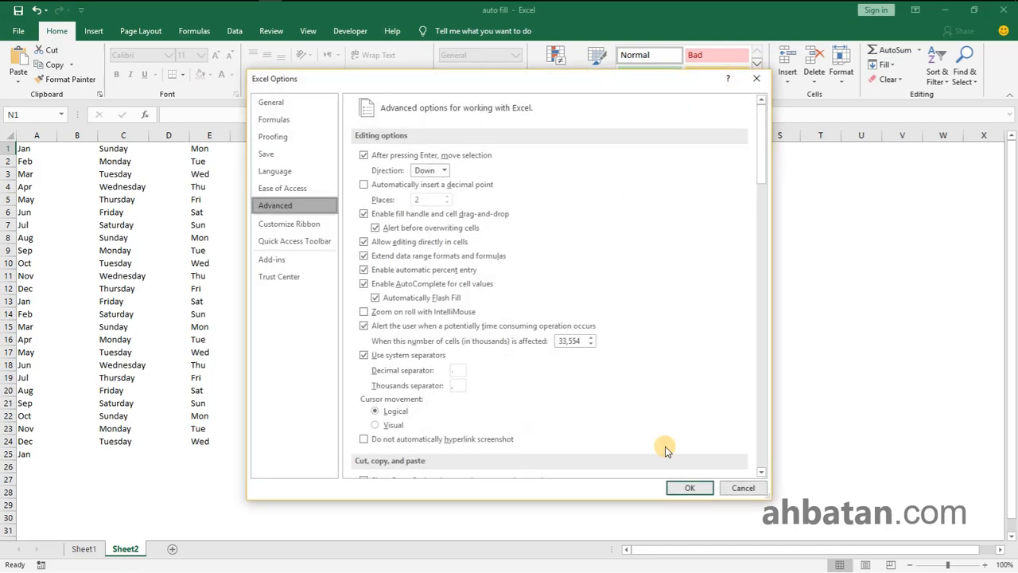
pyautogui.click(681, 487)
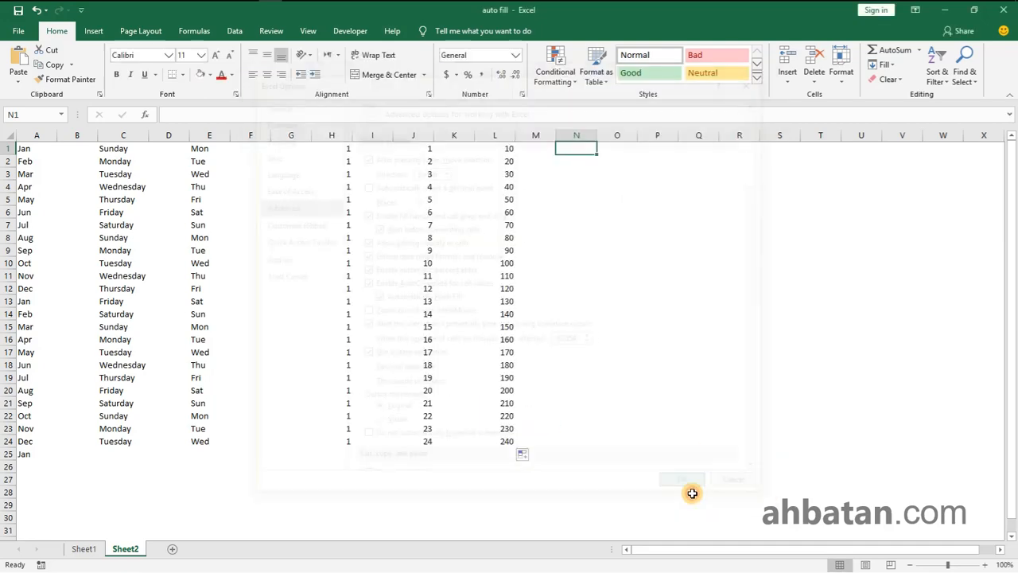
# Enter Abuja in P1 and autofill the custom list of places down to P23.
pyautogui.click(658, 146)
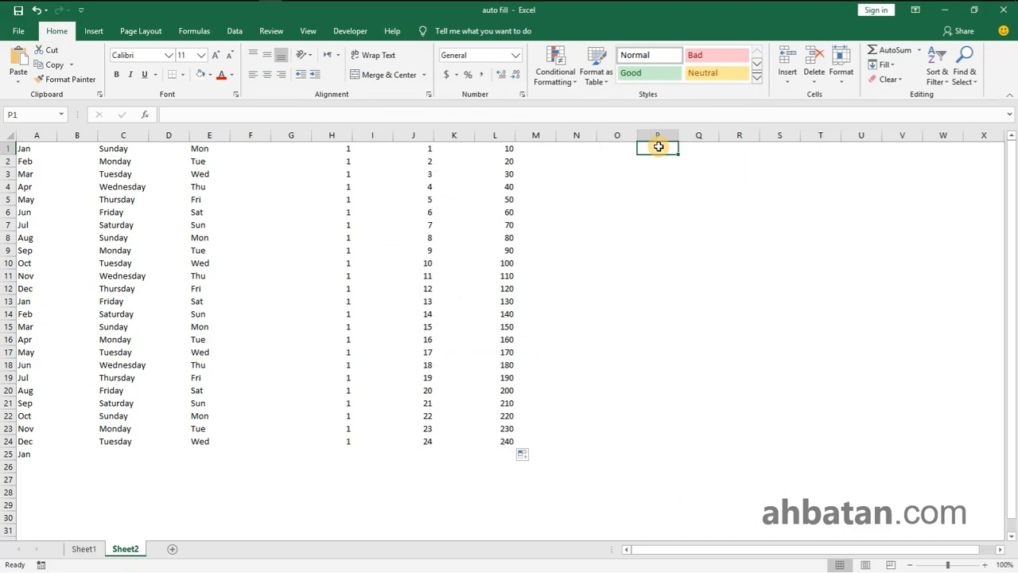
pyautogui.write('Abuja')
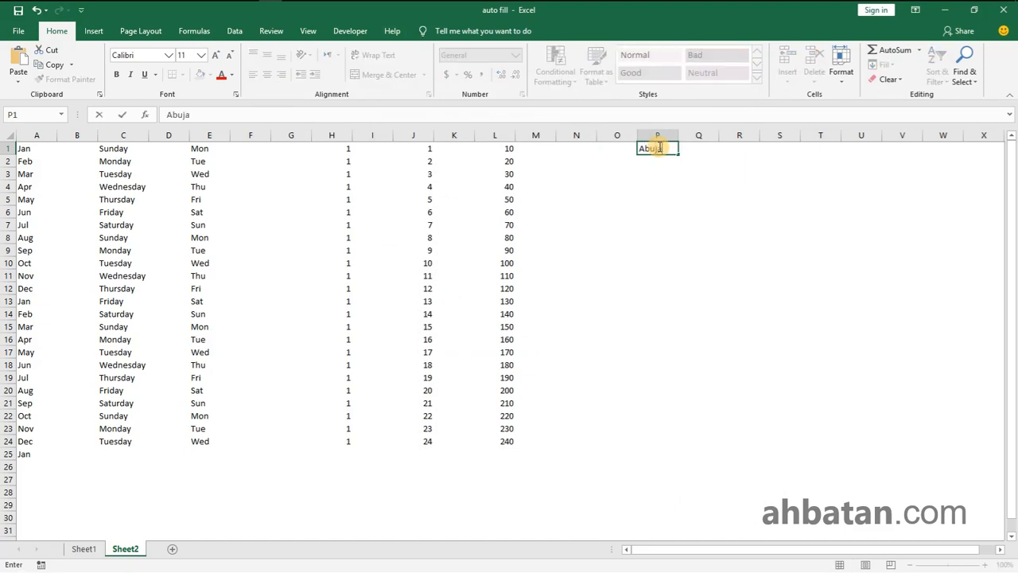
pyautogui.hotkey('ctrl', 'Return')
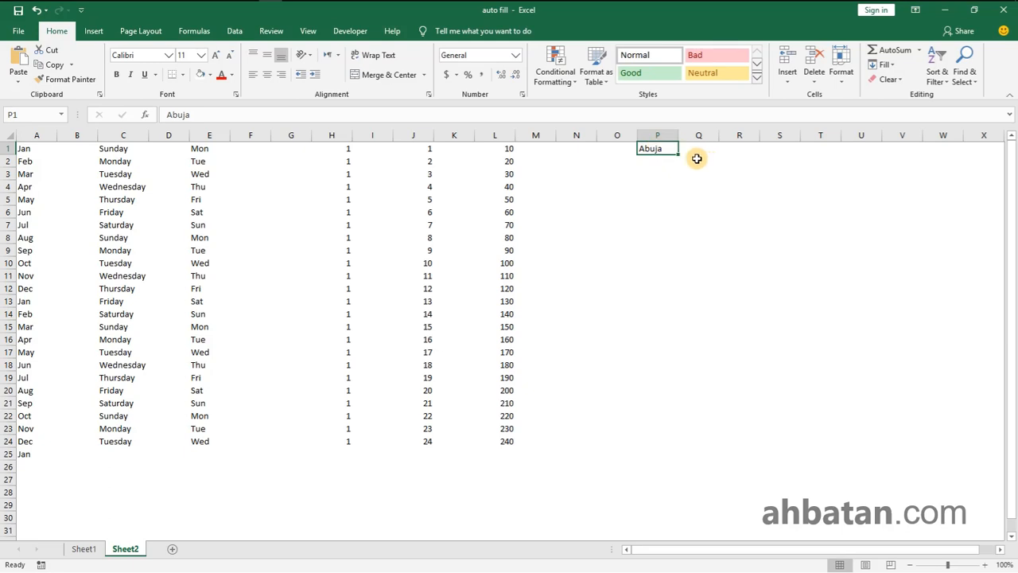
pyautogui.moveTo(677, 154); pyautogui.dragTo(675, 433)
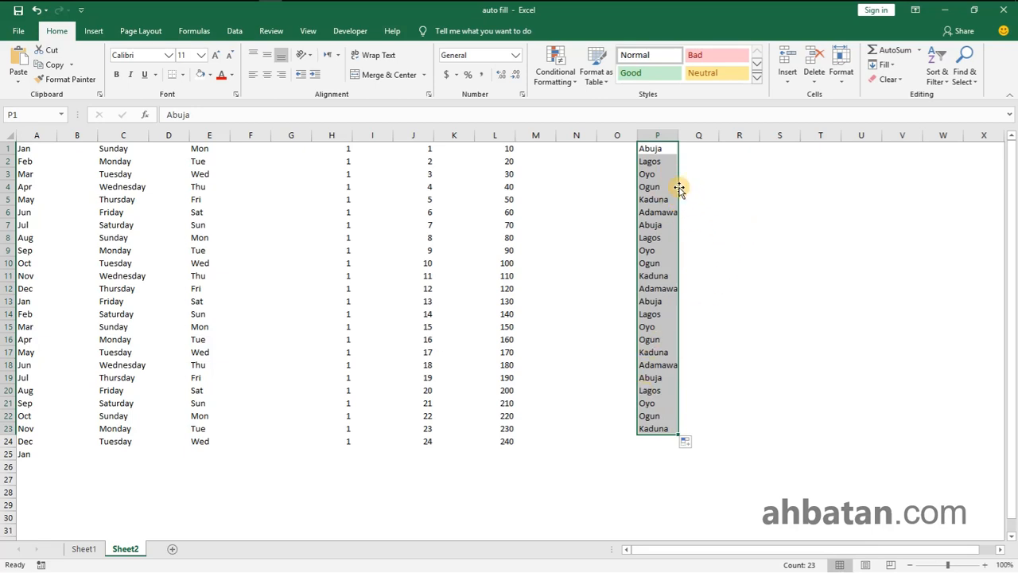
# Enter Oyo in R1 and autofill the custom list from that entry down to R22.
pyautogui.click(747, 150)
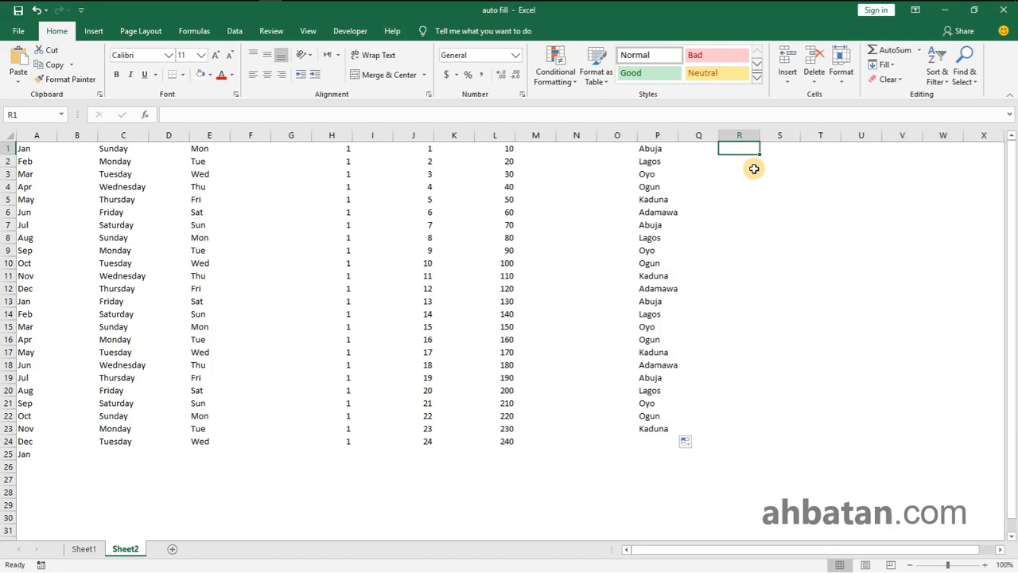
pyautogui.write('Oyo')
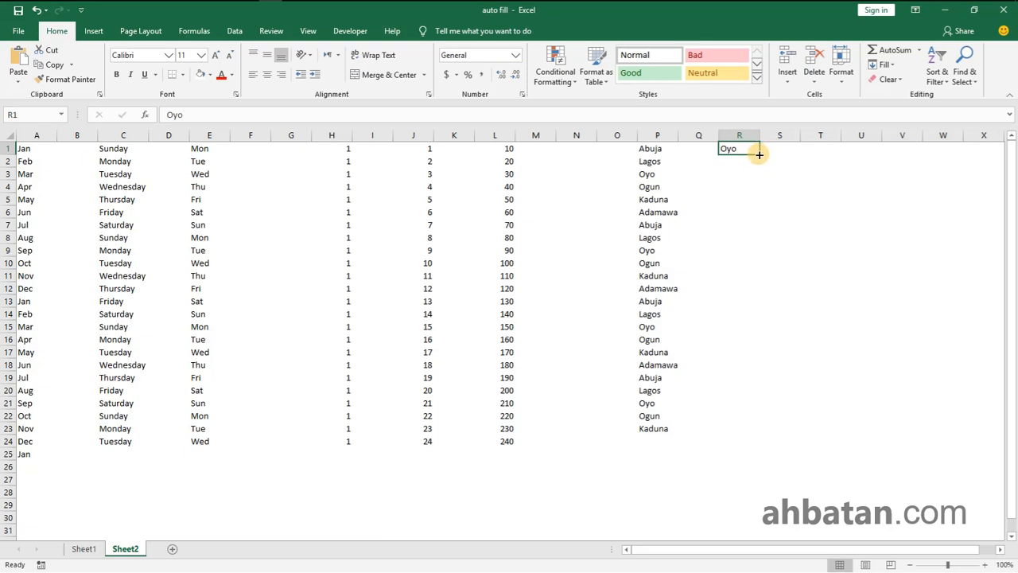
pyautogui.moveTo(759, 151); pyautogui.dragTo(792, 418)
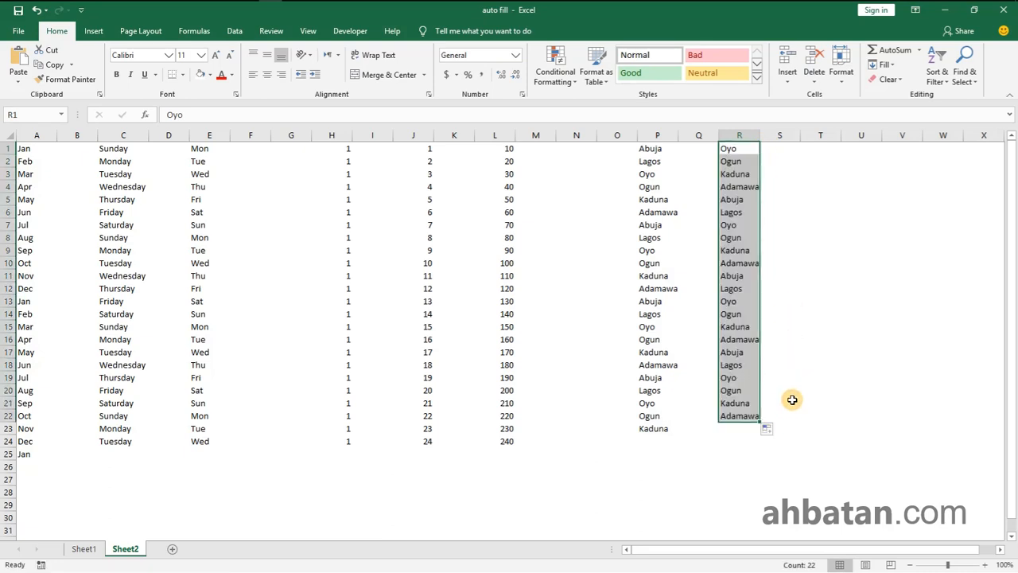